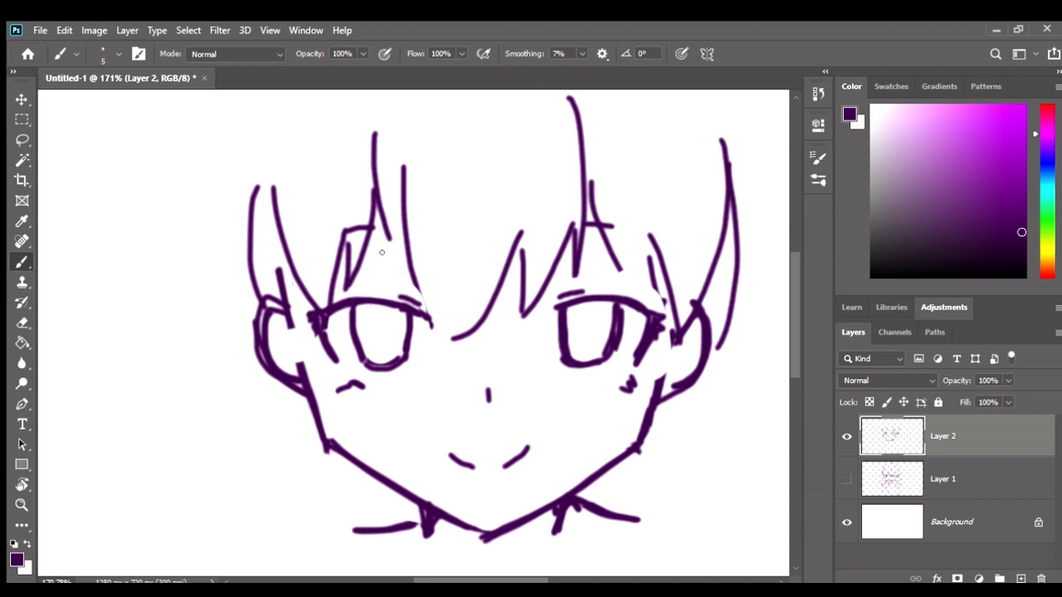
# - Add short strokes at the outer corners of the left and right eyes
pyautogui.moveTo(446, 332)
pyautogui.mouseDown()
pyautogui.moveTo(422, 306)
pyautogui.moveTo(386, 309)
pyautogui.moveTo(383, 336)
pyautogui.mouseUp()
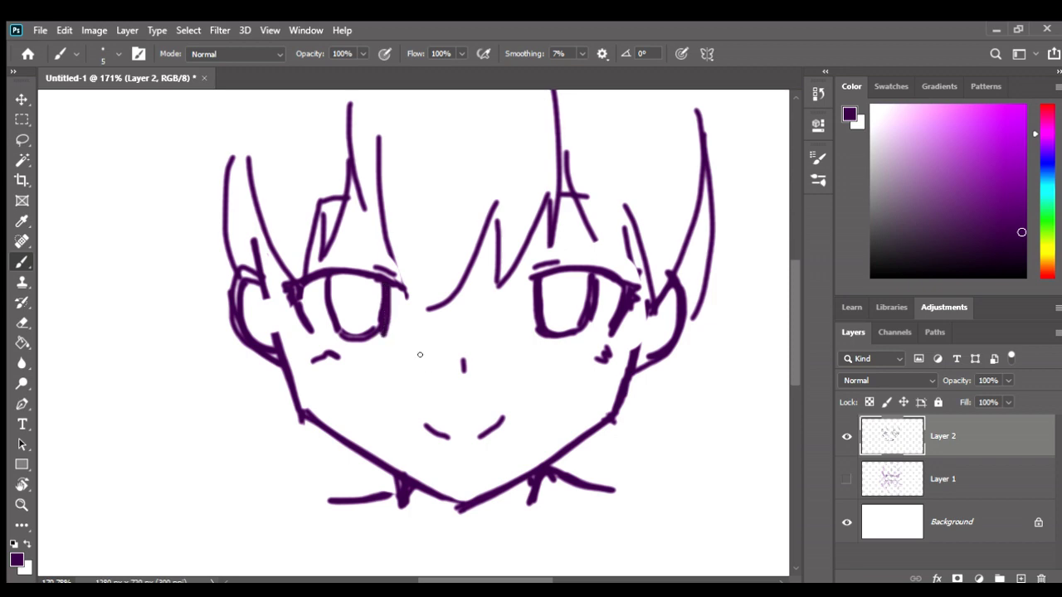
pyautogui.moveTo(308, 331); pyautogui.dragTo(318, 339)
pyautogui.moveTo(599, 336); pyautogui.dragTo(609, 330)
# - Zoom out, flip the canvas horizontally to check symmetry, and sample the jaw line colour
pyautogui.scroll(-2, 581, 323)
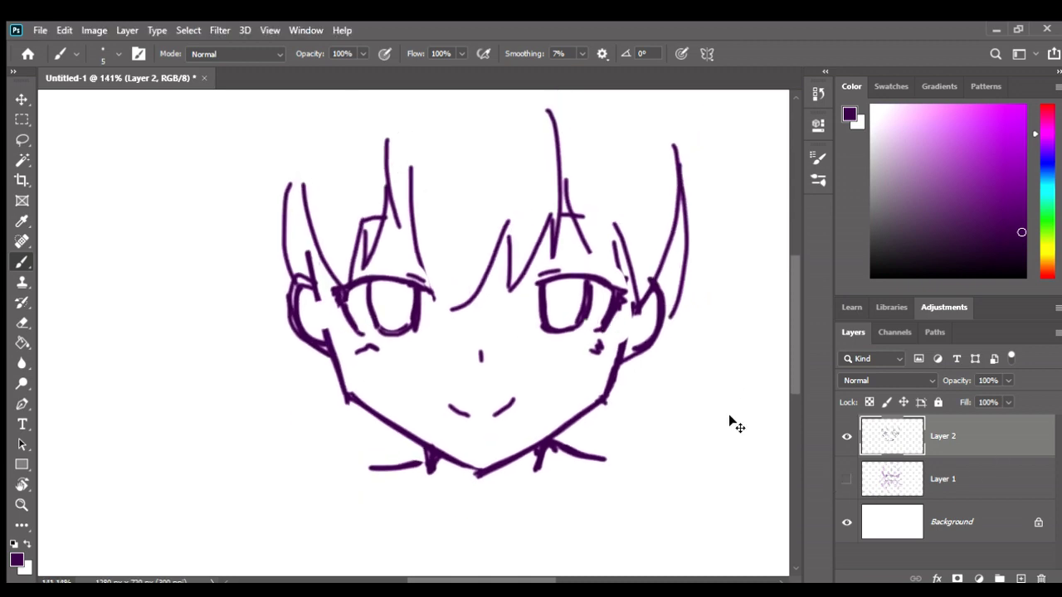
pyautogui.hotkey('ctrl', 'h')
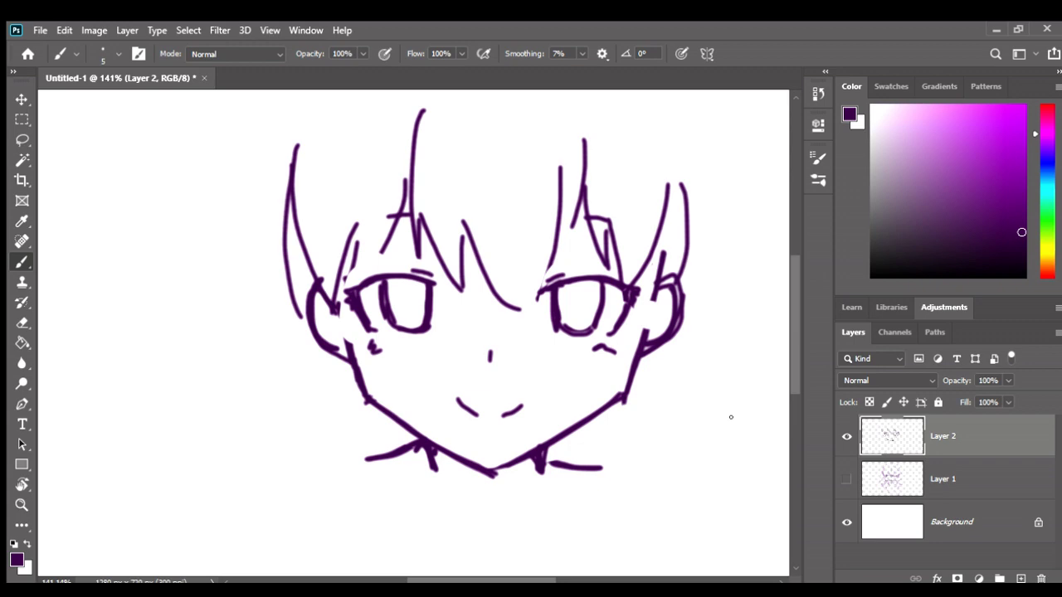
pyautogui.moveTo(664, 397)
pyautogui.mouseDown()
pyautogui.moveTo(641, 359)
pyautogui.moveTo(660, 341)
pyautogui.mouseUp()
pyautogui.press('l')
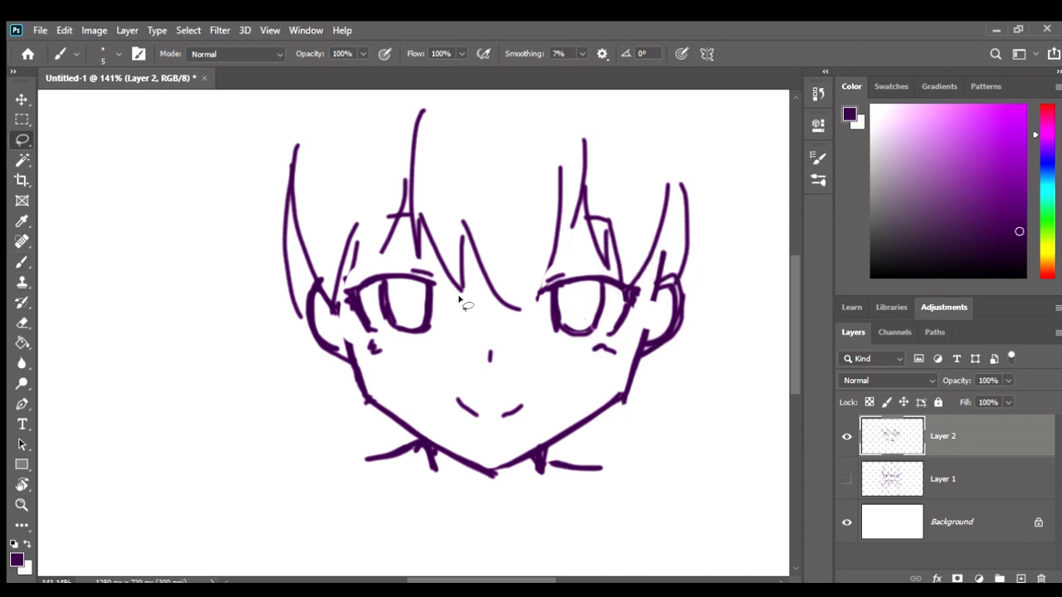
pyautogui.hotkey('ctrl', 'shift', 'h')
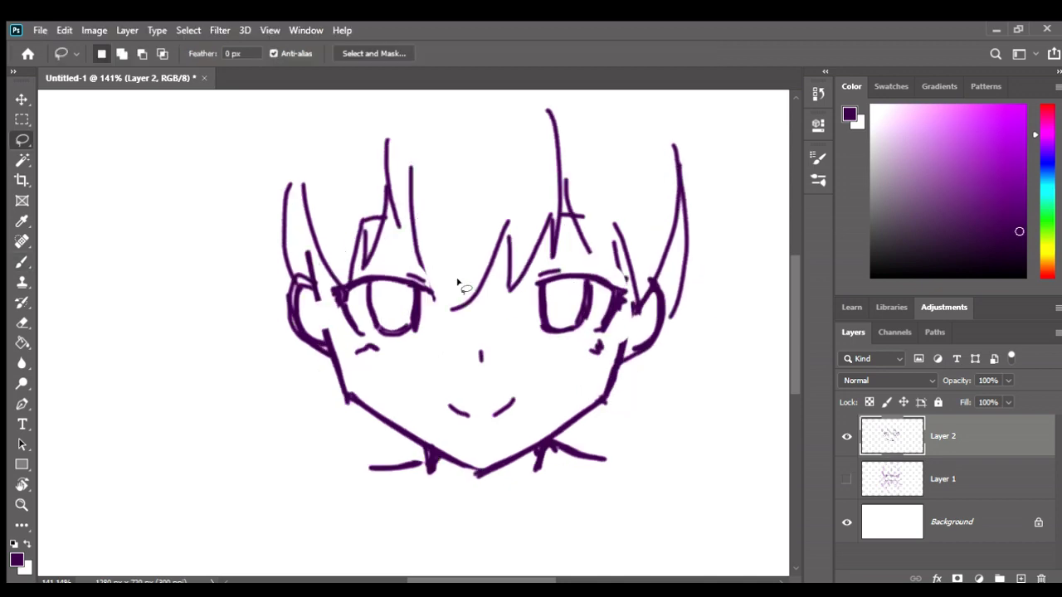
pyautogui.moveTo(544, 266)
pyautogui.mouseDown()
pyautogui.moveTo(533, 330)
pyautogui.moveTo(578, 264)
pyautogui.moveTo(545, 264)
pyautogui.mouseUp()
pyautogui.press('v')
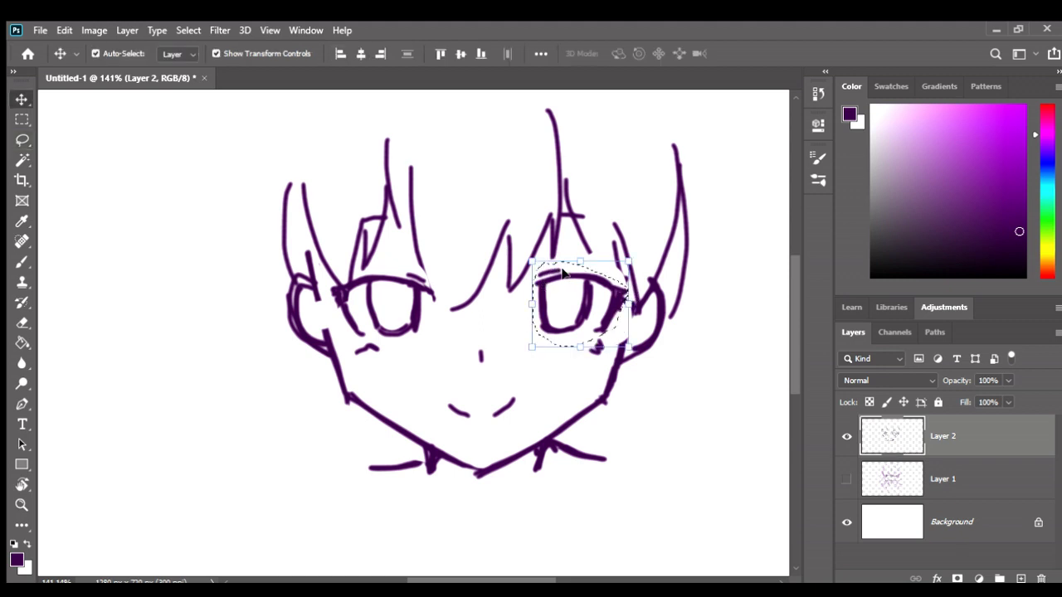
pyautogui.click(561, 275)
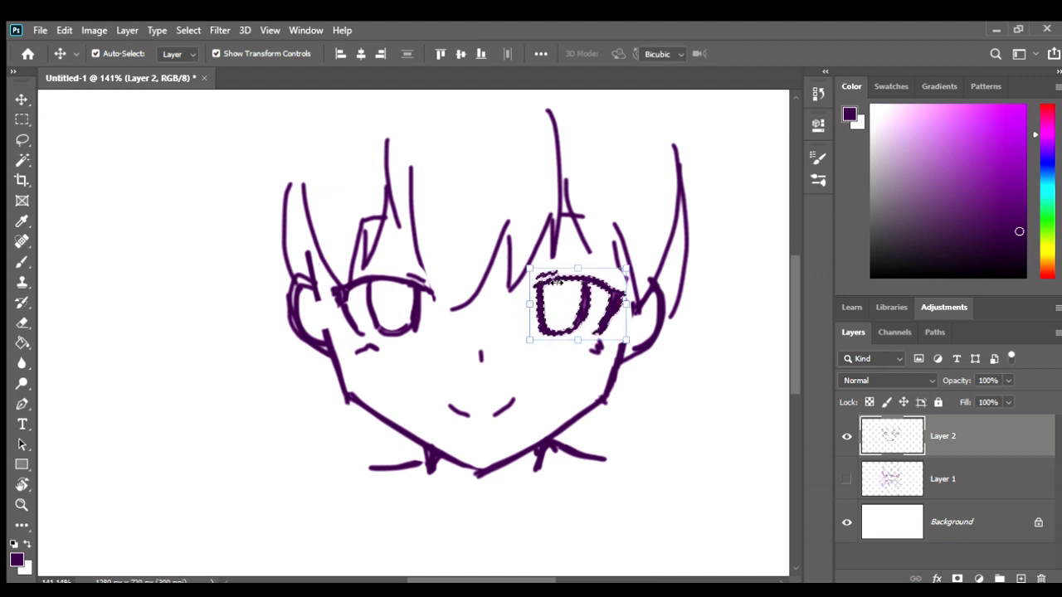
pyautogui.moveTo(529, 269); pyautogui.dragTo(523, 265)
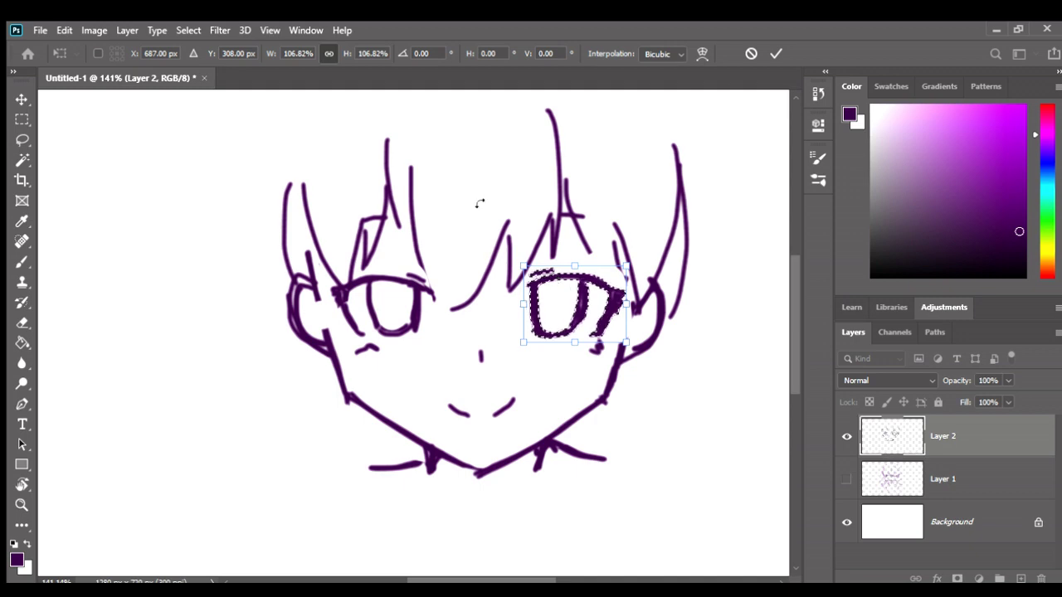
pyautogui.hotkey('ctrl', 'z')
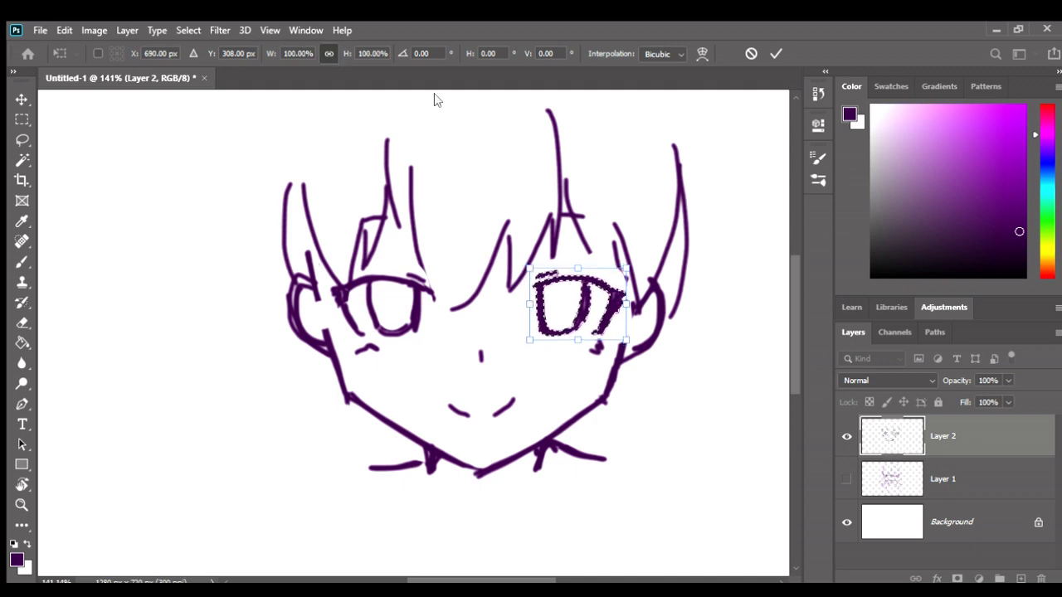
pyautogui.press('Return')
pyautogui.hotkey('ctrl', 'd')
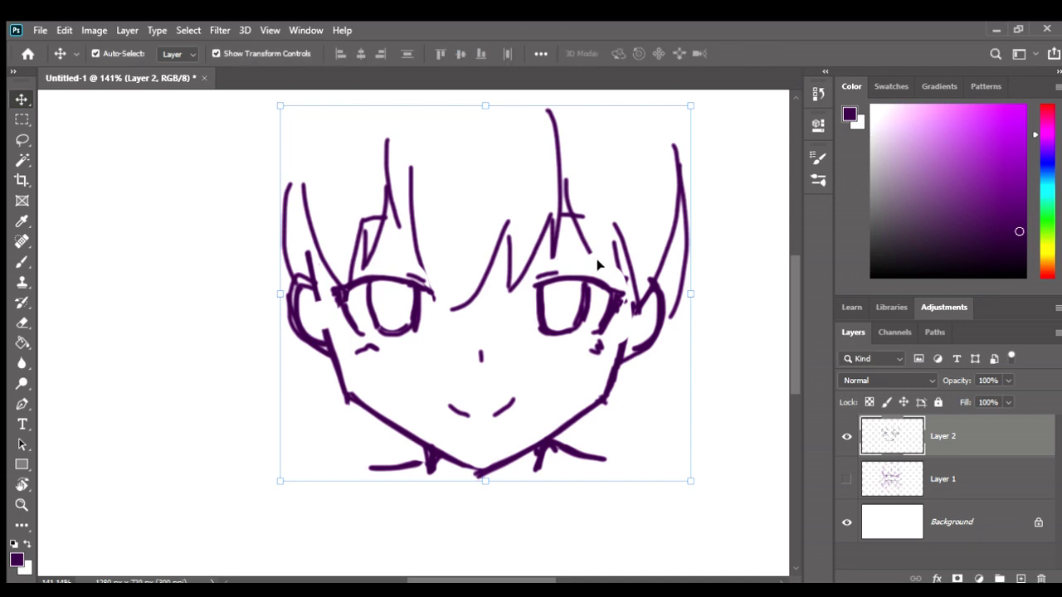
pyautogui.hotkey('ctrl', 'shift', 'h')
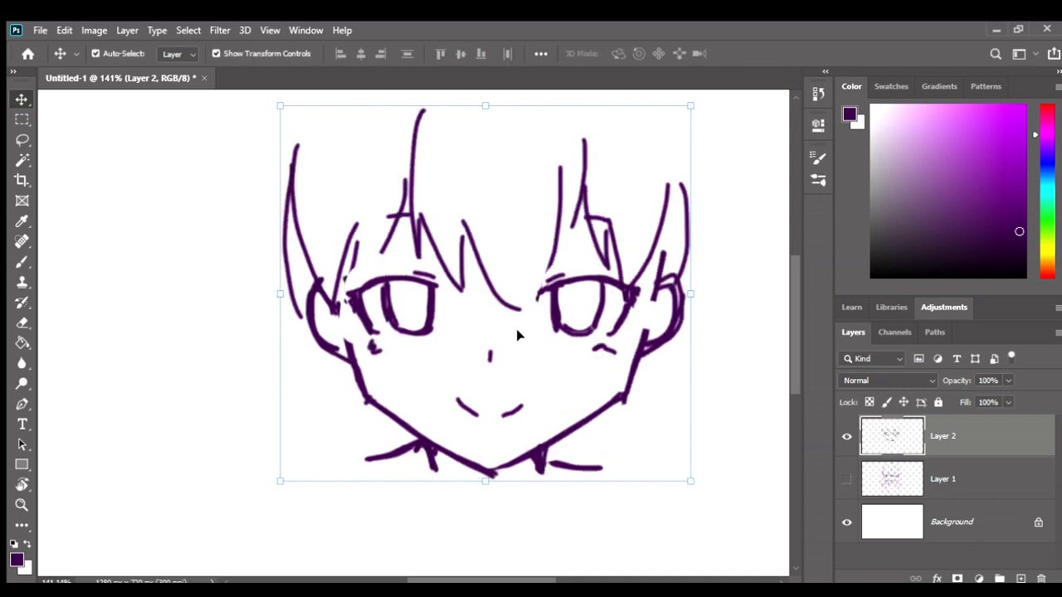
pyautogui.press('b')
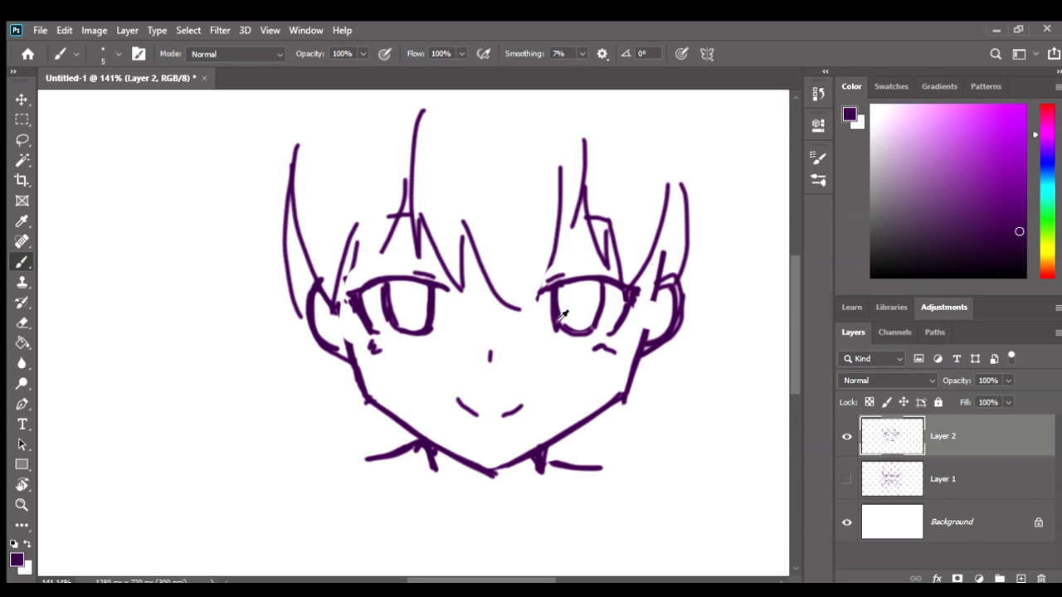
# - Sketch zigzag inner details and edge strokes inside both eyes
pyautogui.scroll(-1, 562, 317)
pyautogui.moveTo(621, 319); pyautogui.dragTo(594, 316)
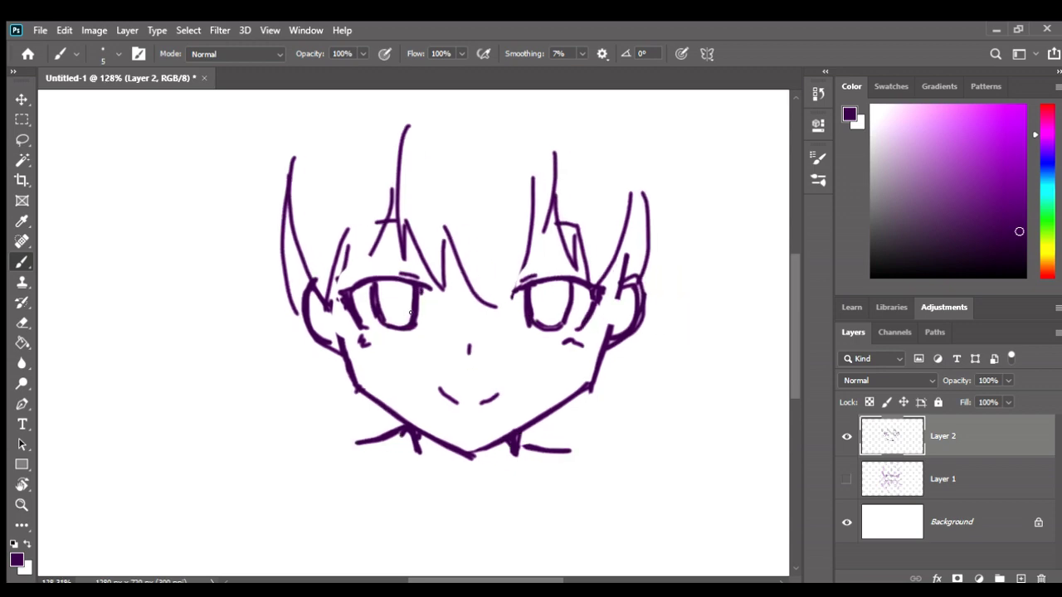
pyautogui.moveTo(420, 312); pyautogui.dragTo(418, 294)
pyautogui.scroll(-2, 581, 390)
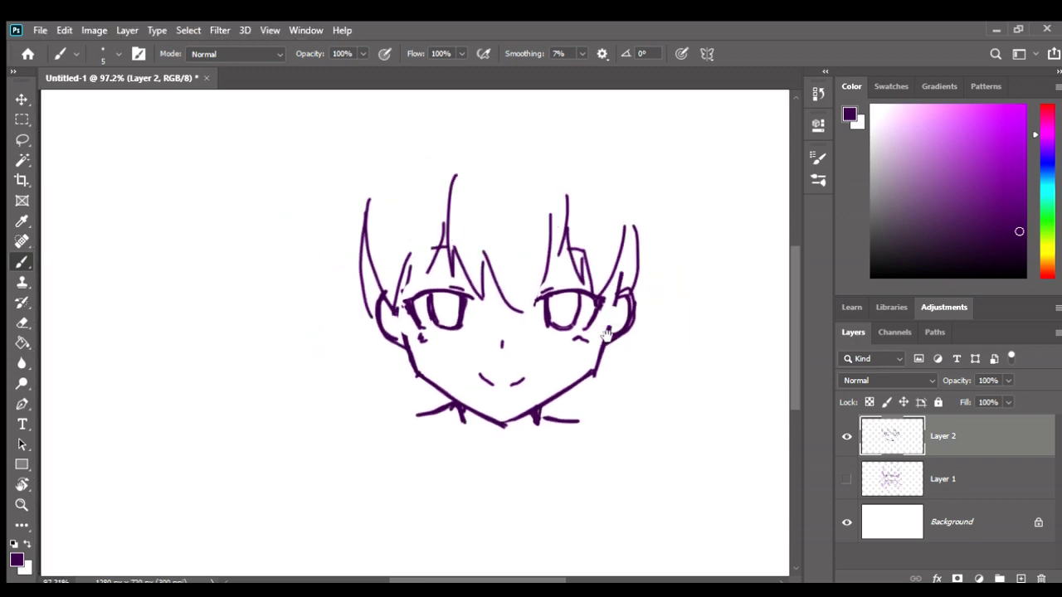
pyautogui.moveTo(436, 315); pyautogui.dragTo(451, 326)
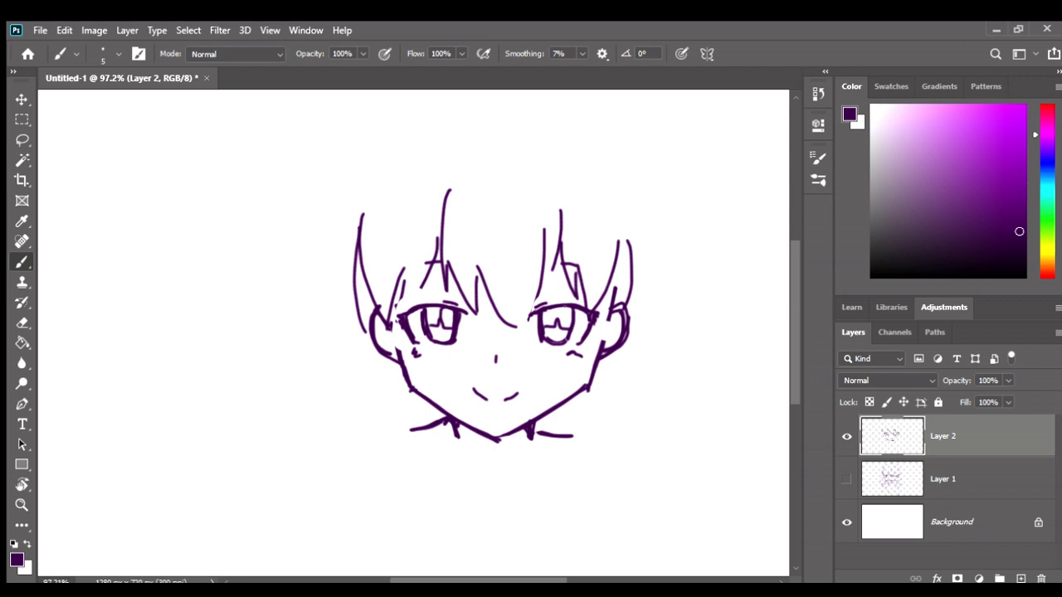
pyautogui.moveTo(565, 307); pyautogui.dragTo(554, 320)
pyautogui.moveTo(543, 333); pyautogui.dragTo(554, 336)
pyautogui.moveTo(479, 323); pyautogui.dragTo(411, 270)
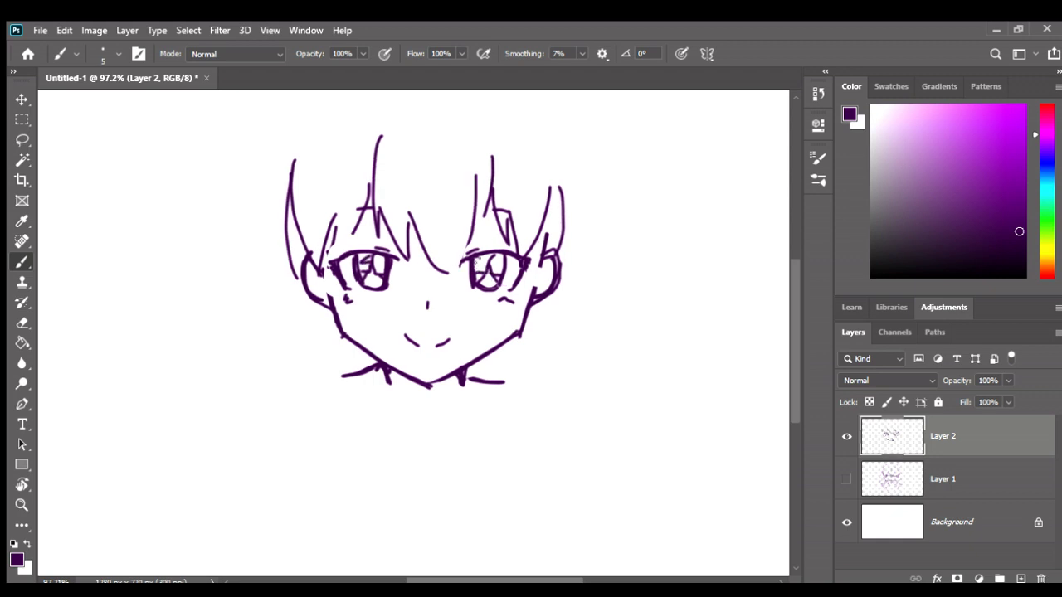
pyautogui.moveTo(475, 259); pyautogui.dragTo(483, 271)
pyautogui.scroll(1, 398, 298)
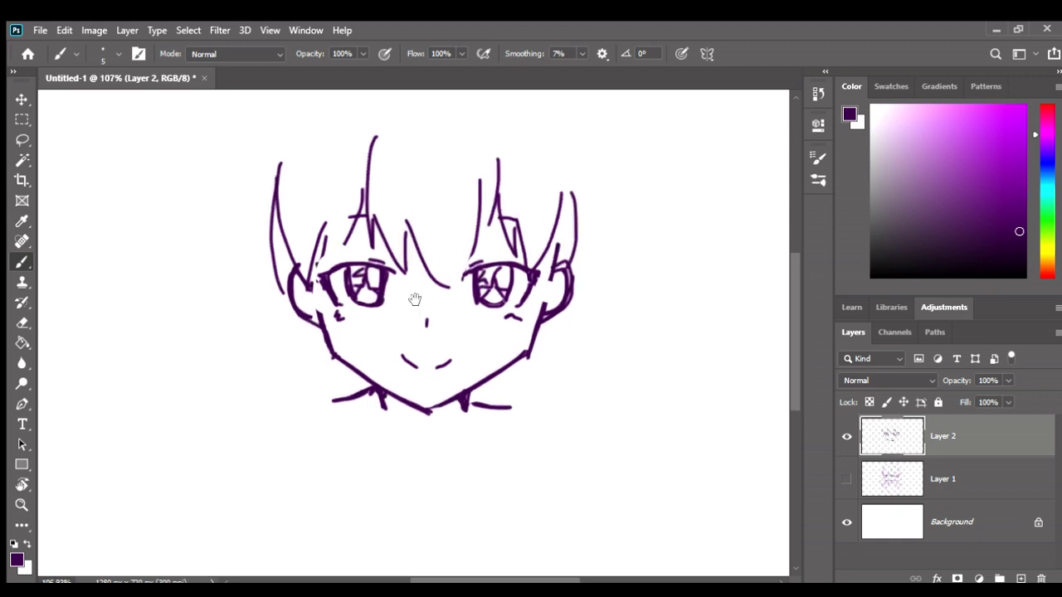
pyautogui.scroll(1, 398, 299)
pyautogui.scroll(2, 351, 305)
# - Erase the inner lines of both eyes, leaving empty outlines
pyautogui.press('e')
pyautogui.moveTo(351, 306); pyautogui.dragTo(365, 315)
pyautogui.moveTo(515, 297); pyautogui.dragTo(531, 314)
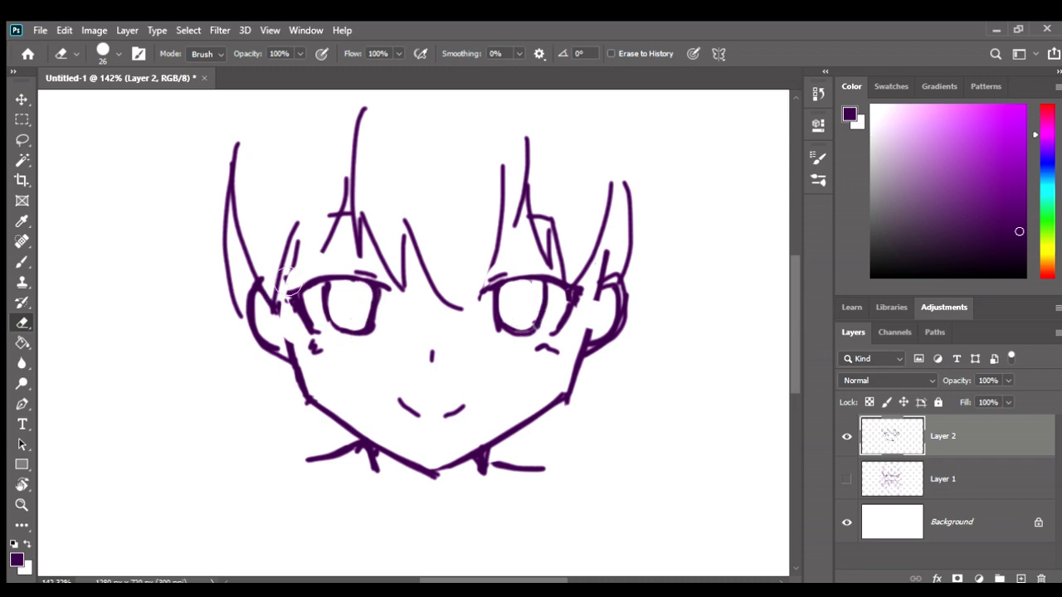
# - Redraw the left eye rim and thicken the right eye's bottom edge, erasing excess strokes
pyautogui.press('b')
pyautogui.moveTo(322, 282)
pyautogui.mouseDown()
pyautogui.moveTo(340, 333)
pyautogui.moveTo(365, 334)
pyautogui.moveTo(373, 280)
pyautogui.mouseUp()
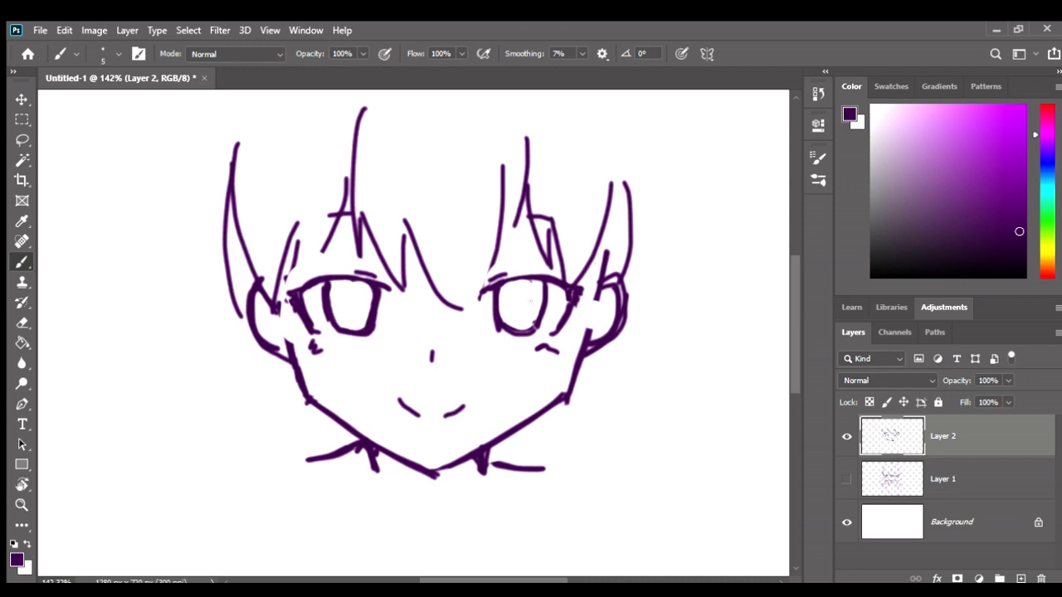
pyautogui.moveTo(510, 328); pyautogui.dragTo(530, 325)
pyautogui.press('e')
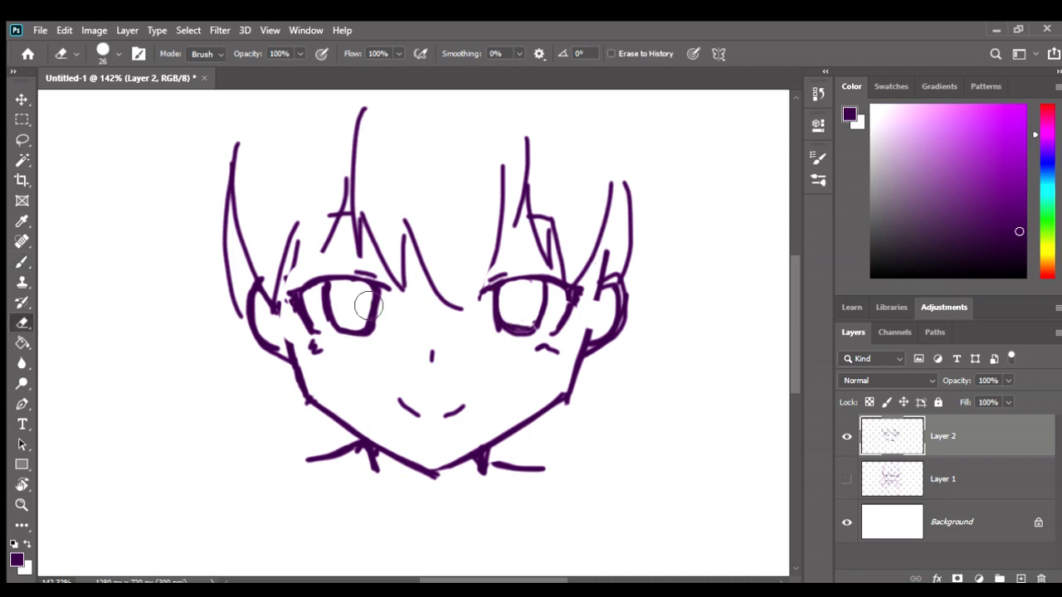
pyautogui.moveTo(368, 322)
pyautogui.mouseDown()
pyautogui.moveTo(355, 308)
pyautogui.moveTo(373, 332)
pyautogui.mouseUp()
pyautogui.moveTo(517, 301)
pyautogui.mouseDown()
pyautogui.moveTo(498, 320)
pyautogui.moveTo(529, 326)
pyautogui.moveTo(502, 303)
pyautogui.moveTo(495, 325)
pyautogui.moveTo(526, 337)
pyautogui.moveTo(534, 323)
pyautogui.mouseUp()
# - Extend the left eye's right side downward and add a lash stroke at its upper-left
pyautogui.press('b')
pyautogui.moveTo(375, 295); pyautogui.dragTo(366, 332)
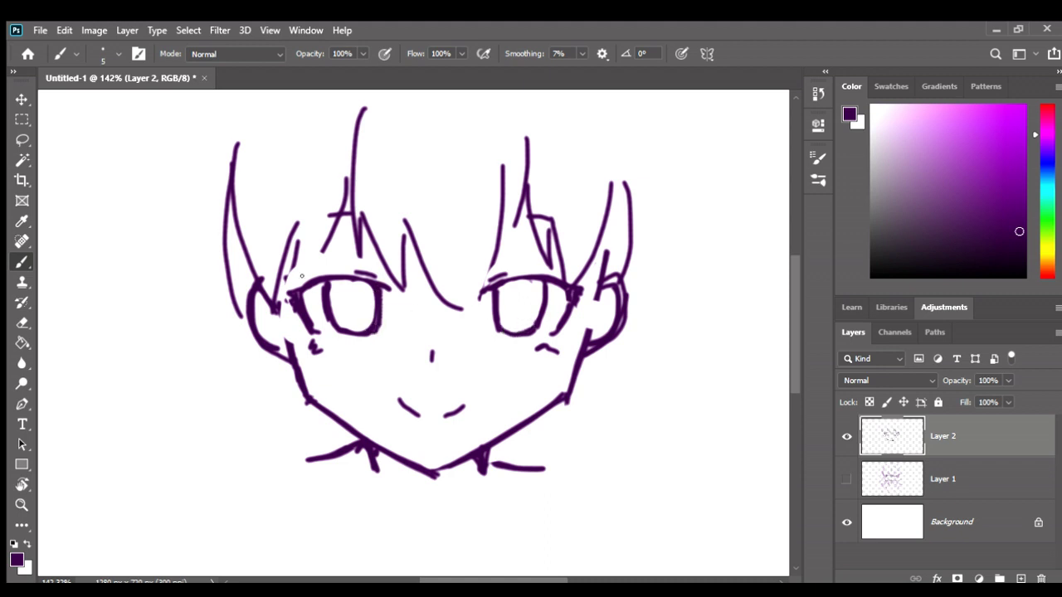
pyautogui.moveTo(294, 288); pyautogui.dragTo(382, 275)
# - Extend the centre-right hair strand and redraw its short horizontal stroke
pyautogui.scroll(-2, 448, 332)
pyautogui.moveTo(492, 279); pyautogui.dragTo(461, 353)
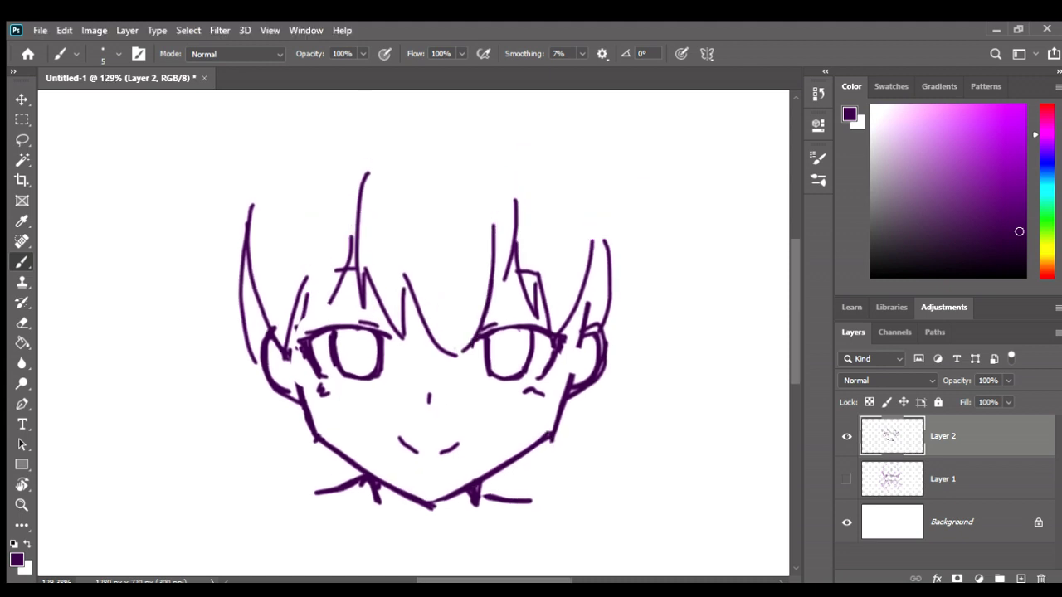
pyautogui.press('e')
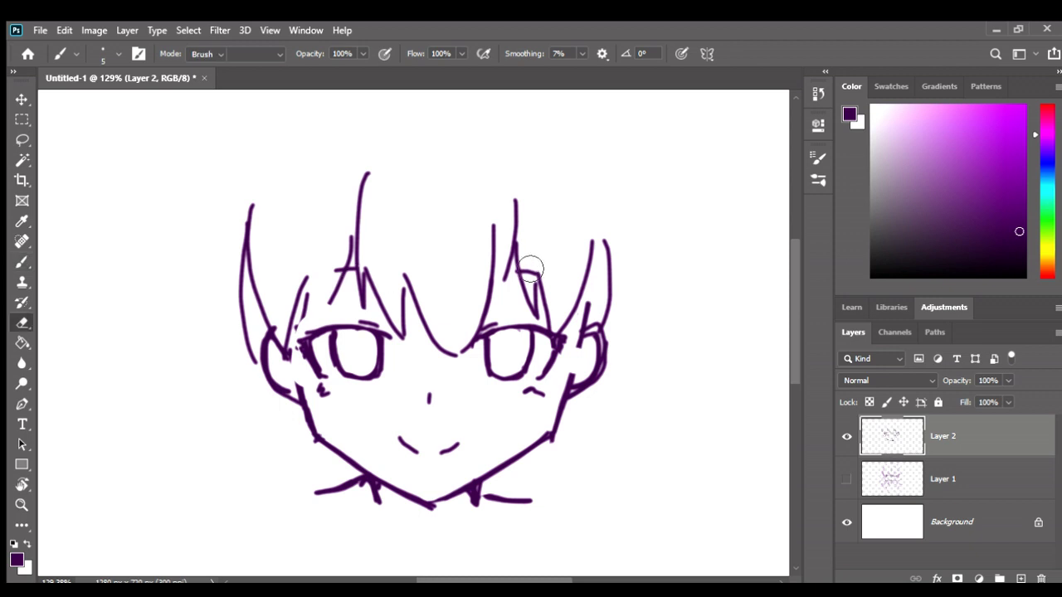
pyautogui.moveTo(540, 275); pyautogui.dragTo(518, 270)
pyautogui.press('b')
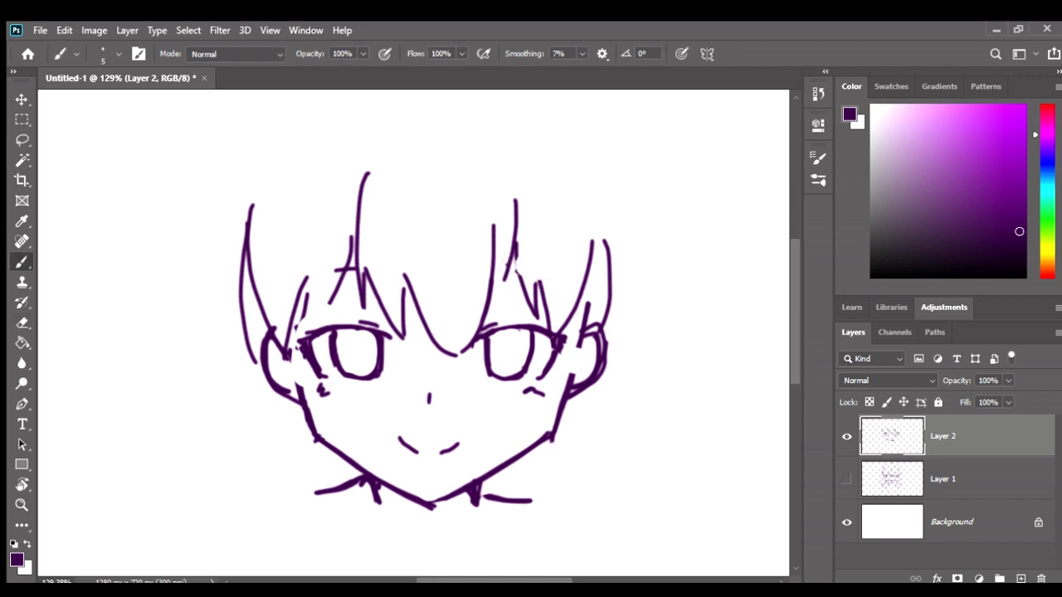
pyautogui.moveTo(500, 270); pyautogui.dragTo(521, 267)
pyautogui.scroll(-2, 399, 240)
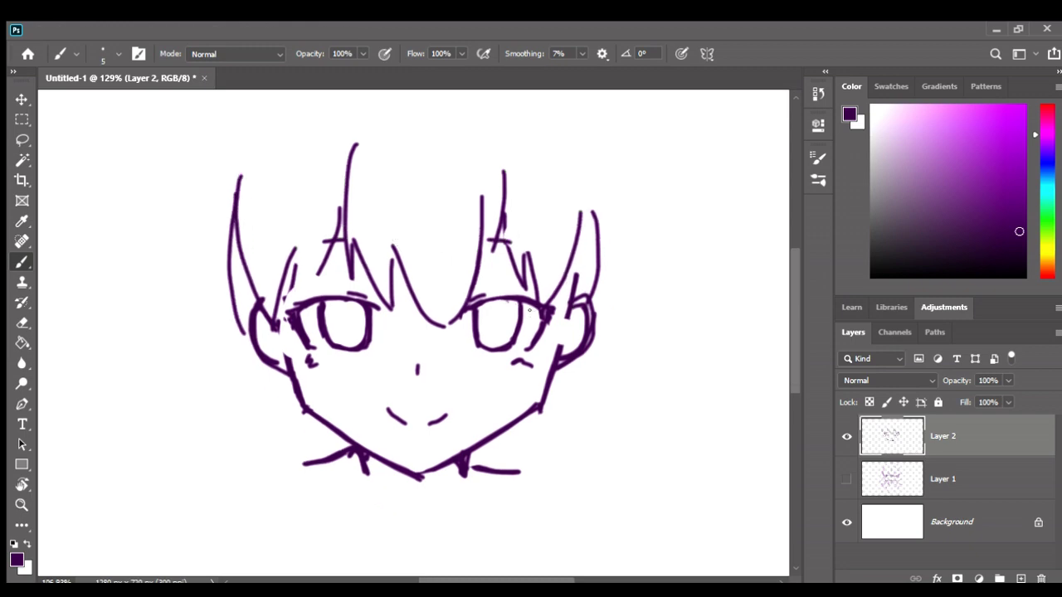
# - Mirror the canvas back and forth to check the face's symmetry and proportions
pyautogui.hotkey('ctrl', 'shift', 'h')
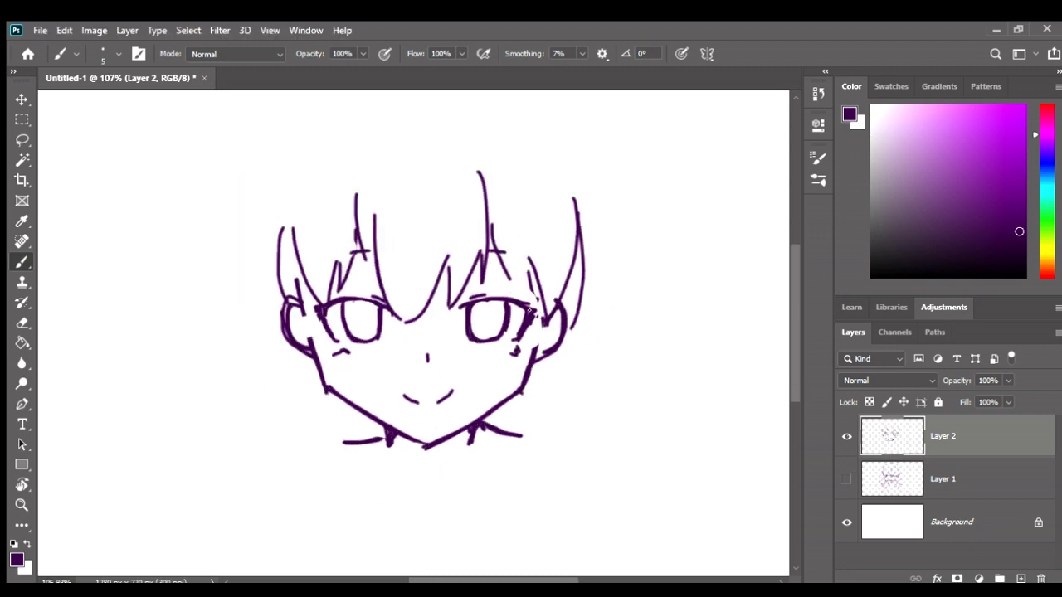
pyautogui.hotkey('ctrl', 'shift', 'h')
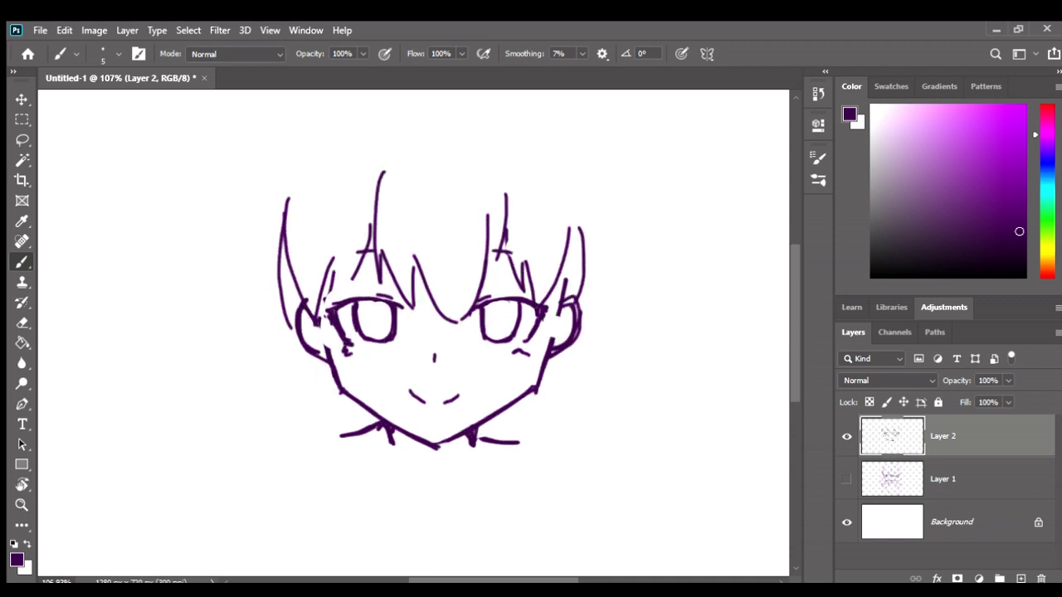
pyautogui.hotkey('ctrl', 'shift', 'h')
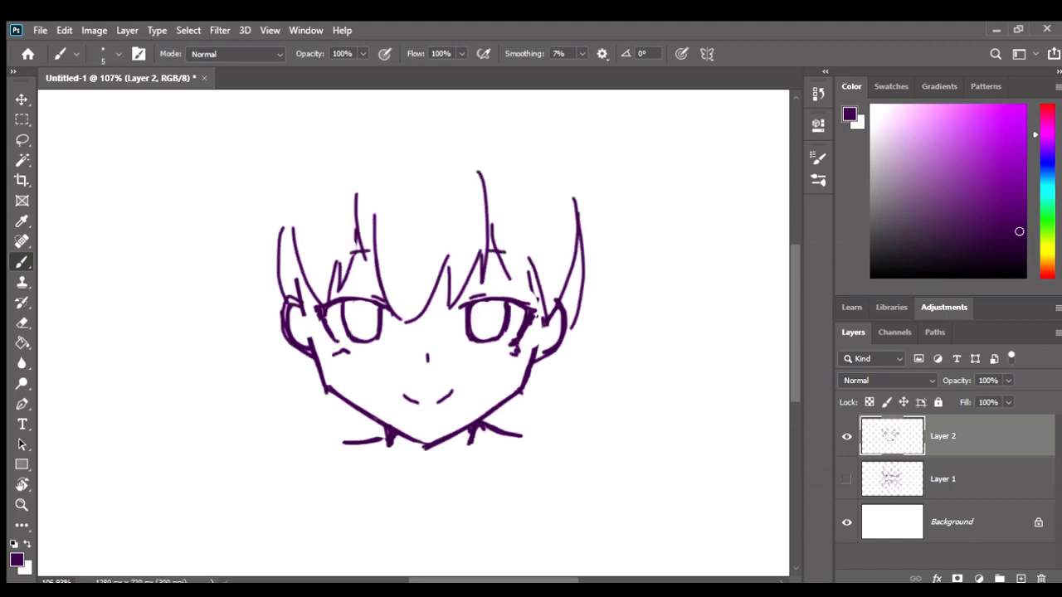
# - Touch up the left neck and collar strokes and begin a new outer hair line on the left
pyautogui.moveTo(385, 441)
pyautogui.mouseDown()
pyautogui.moveTo(373, 416)
pyautogui.moveTo(379, 427)
pyautogui.mouseUp()
pyautogui.press('e')
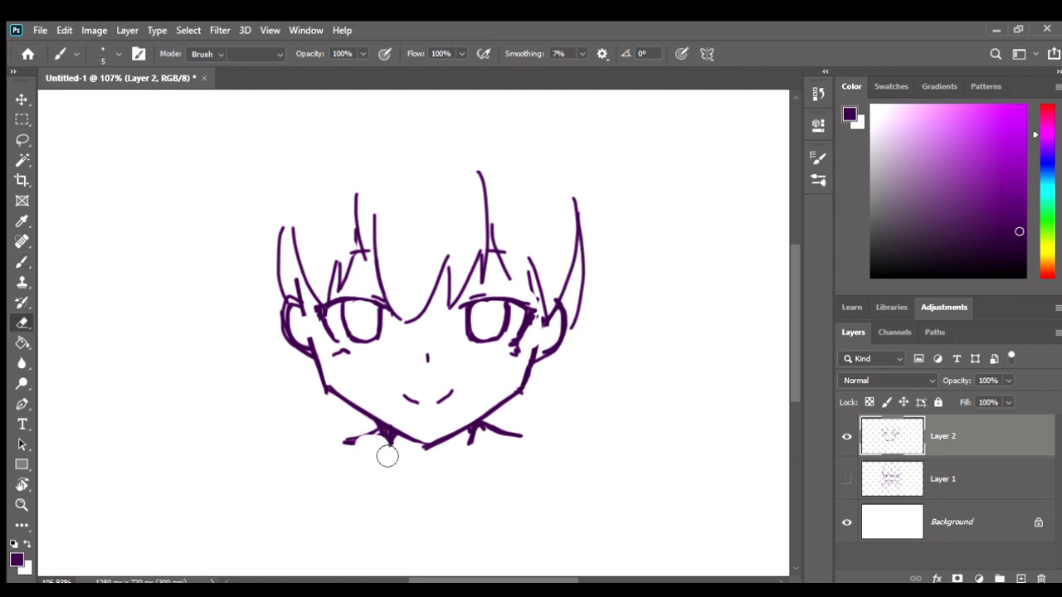
pyautogui.press('b')
pyautogui.moveTo(385, 437)
pyautogui.mouseDown()
pyautogui.moveTo(390, 452)
pyautogui.moveTo(379, 430)
pyautogui.mouseUp()
pyautogui.moveTo(301, 160); pyautogui.dragTo(274, 264)
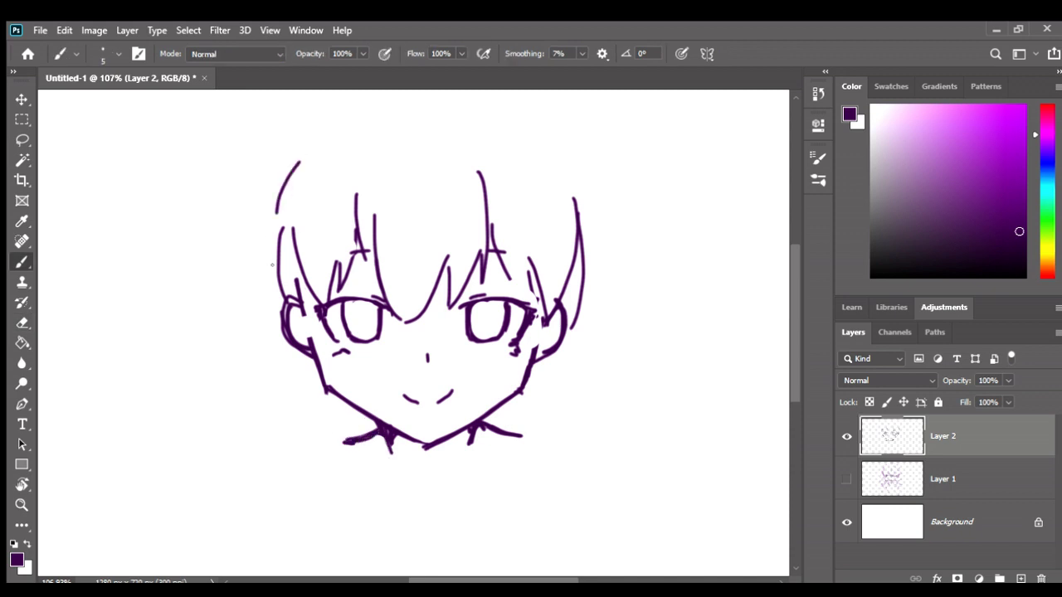
# - Show the Layer 1 sketch and trace the crown outline across the top of the hair
pyautogui.click(846, 478)
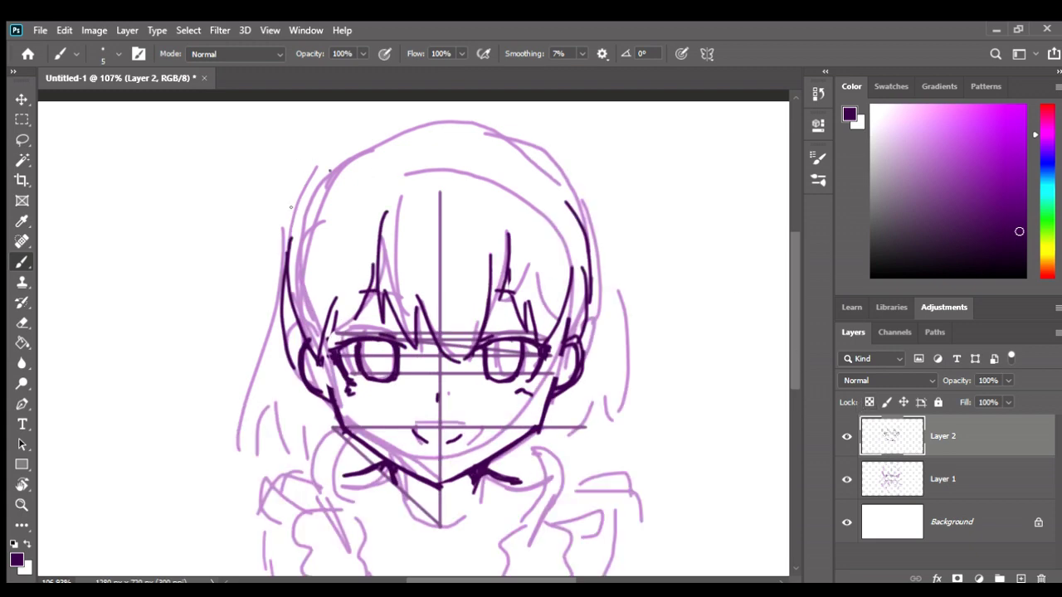
pyautogui.moveTo(331, 169)
pyautogui.mouseDown()
pyautogui.moveTo(282, 253)
pyautogui.moveTo(291, 246)
pyautogui.mouseUp()
pyautogui.moveTo(365, 141)
pyautogui.mouseDown()
pyautogui.moveTo(300, 201)
pyautogui.moveTo(411, 131)
pyautogui.moveTo(516, 135)
pyautogui.moveTo(551, 156)
pyautogui.moveTo(544, 166)
pyautogui.mouseUp()
pyautogui.moveTo(541, 165); pyautogui.dragTo(577, 203)
# - Ink the long left side of the hair with lower strands, and the right side down to the collar
pyautogui.moveTo(286, 253); pyautogui.dragTo(239, 427)
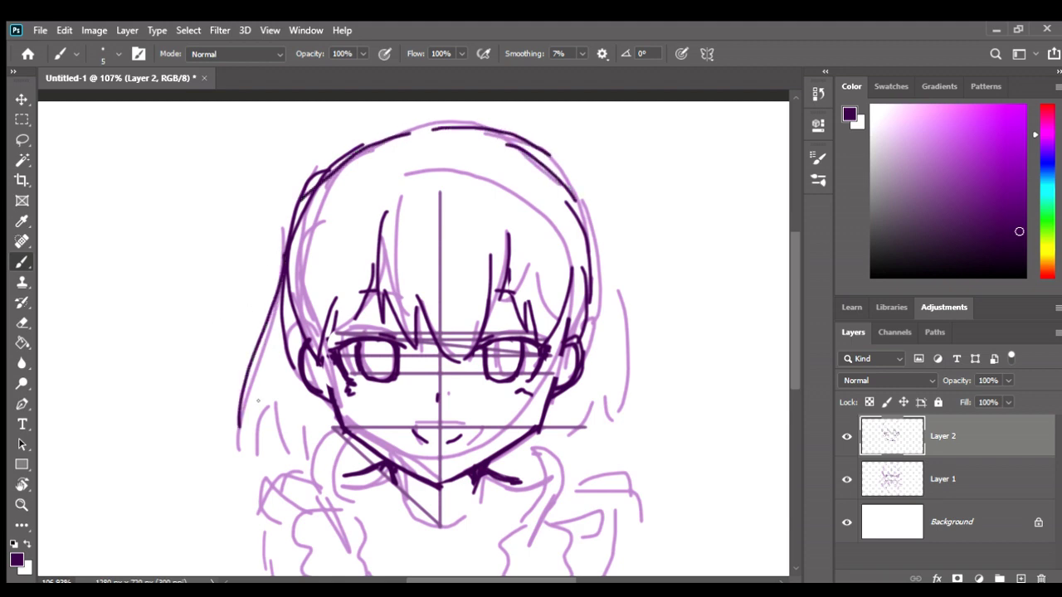
pyautogui.moveTo(264, 374); pyautogui.dragTo(240, 433)
pyautogui.moveTo(259, 388)
pyautogui.mouseDown()
pyautogui.moveTo(281, 455)
pyautogui.moveTo(330, 463)
pyautogui.mouseUp()
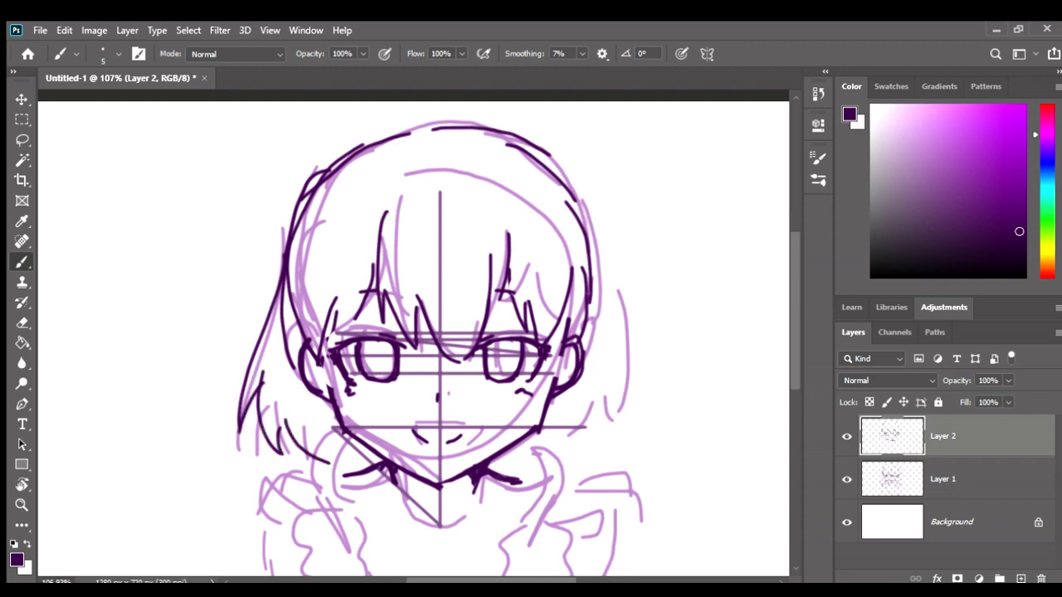
pyautogui.moveTo(591, 292)
pyautogui.mouseDown()
pyautogui.moveTo(621, 448)
pyautogui.moveTo(605, 413)
pyautogui.moveTo(538, 458)
pyautogui.mouseUp()
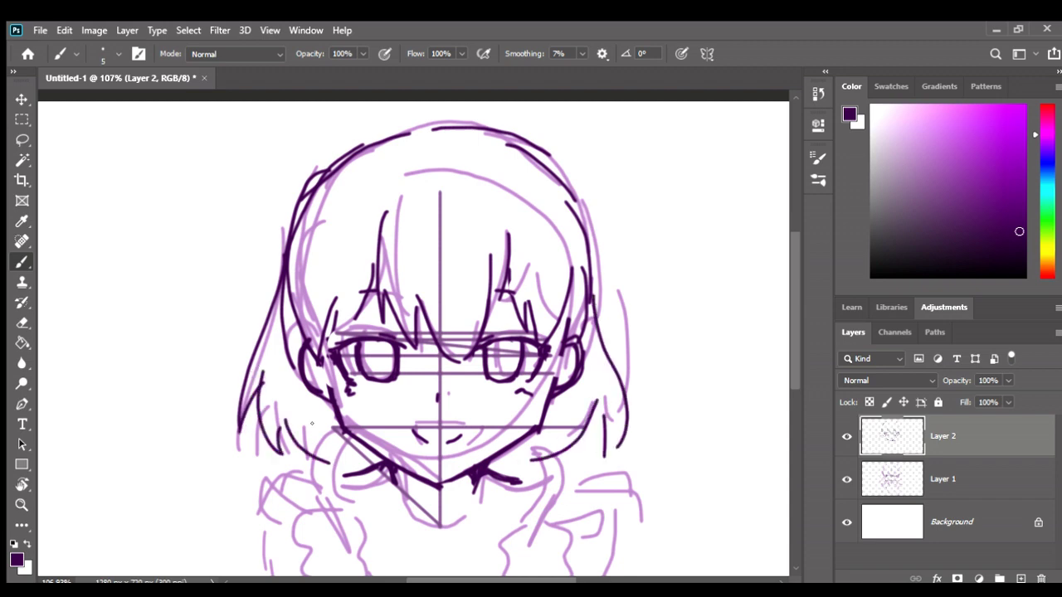
pyautogui.scroll(-5, 344, 282)
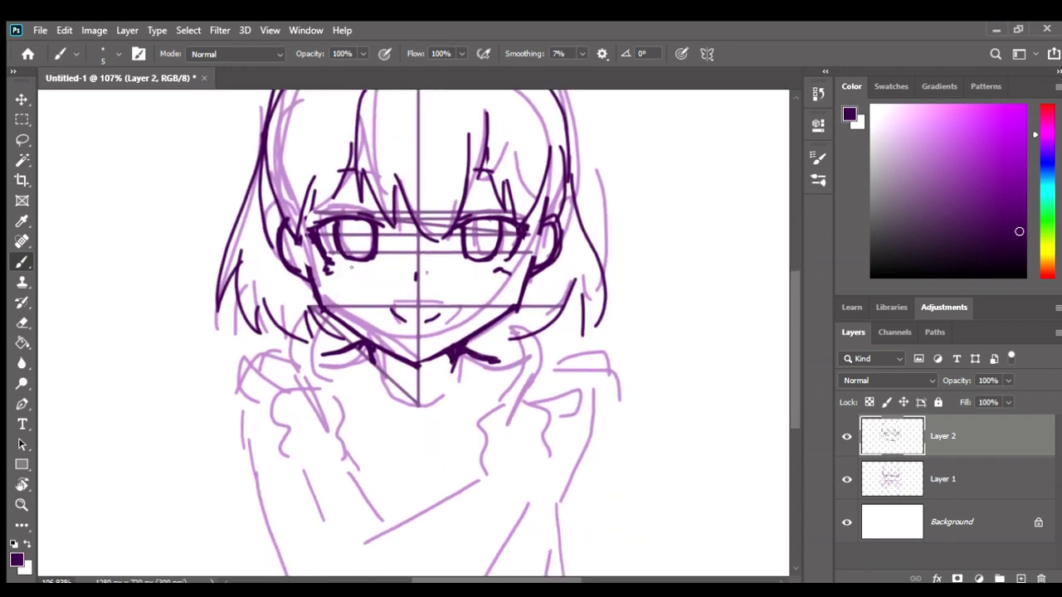
pyautogui.press('e')
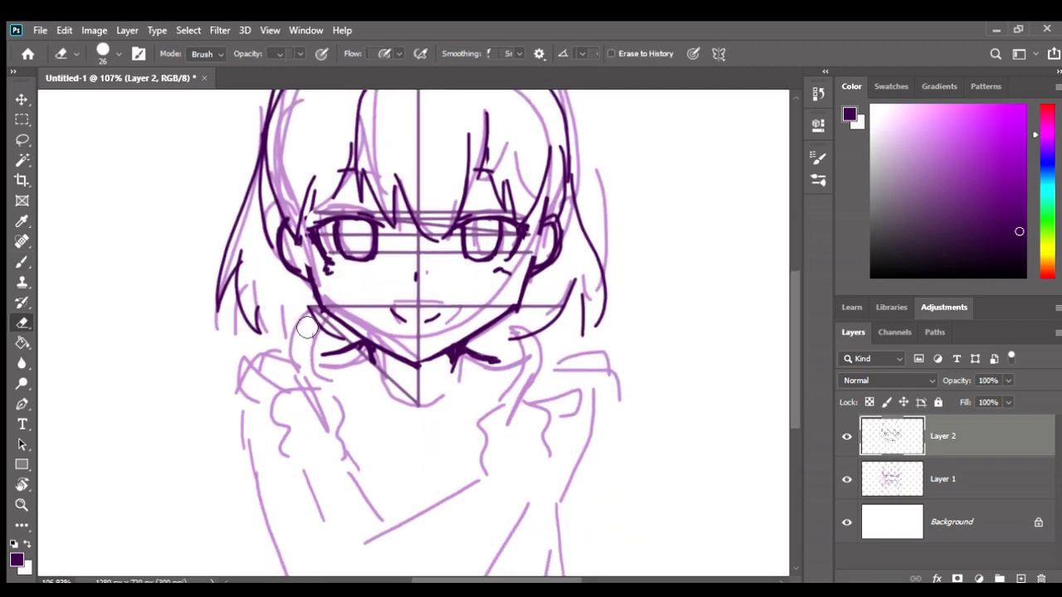
pyautogui.press('b')
# - Add curved strands on both sides of the hair, redrawing the left strand more neatly
pyautogui.moveTo(262, 298)
pyautogui.mouseDown()
pyautogui.moveTo(269, 339)
pyautogui.moveTo(320, 348)
pyautogui.mouseUp()
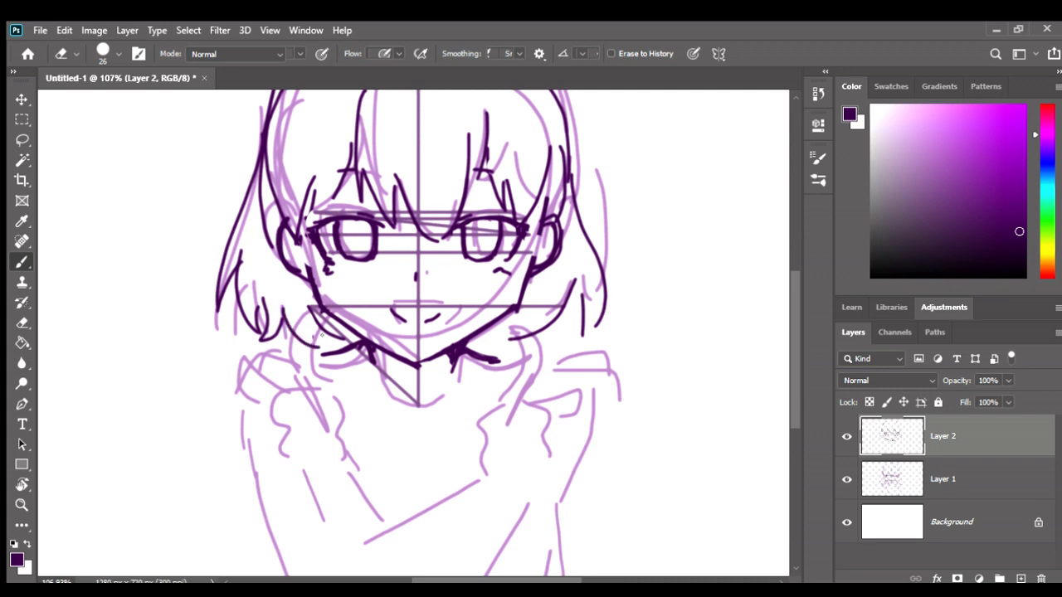
pyautogui.moveTo(571, 152); pyautogui.dragTo(599, 297)
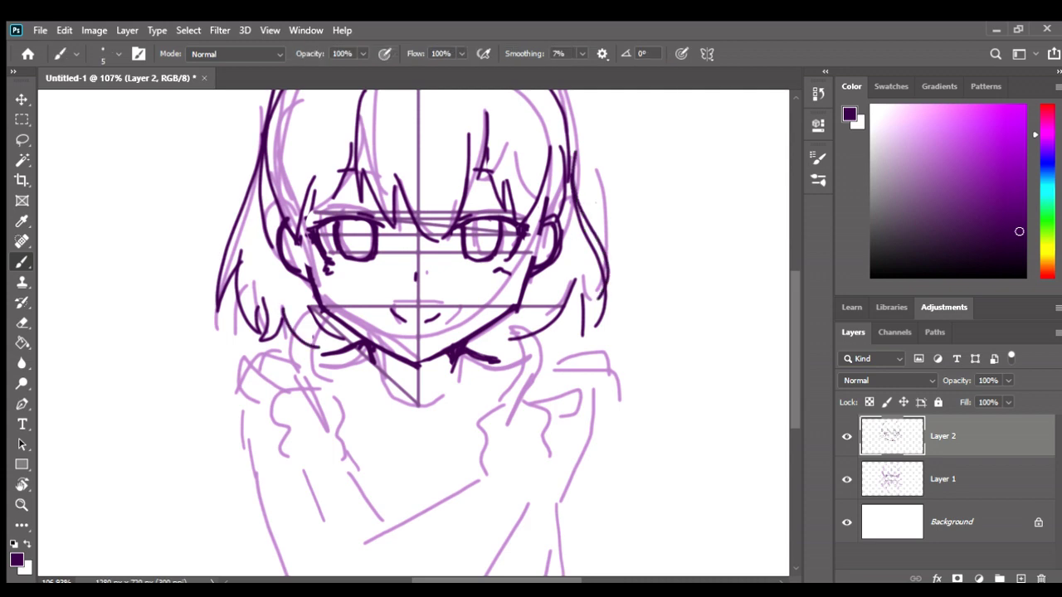
pyautogui.moveTo(572, 166)
pyautogui.mouseDown()
pyautogui.moveTo(619, 266)
pyautogui.moveTo(599, 295)
pyautogui.mouseUp()
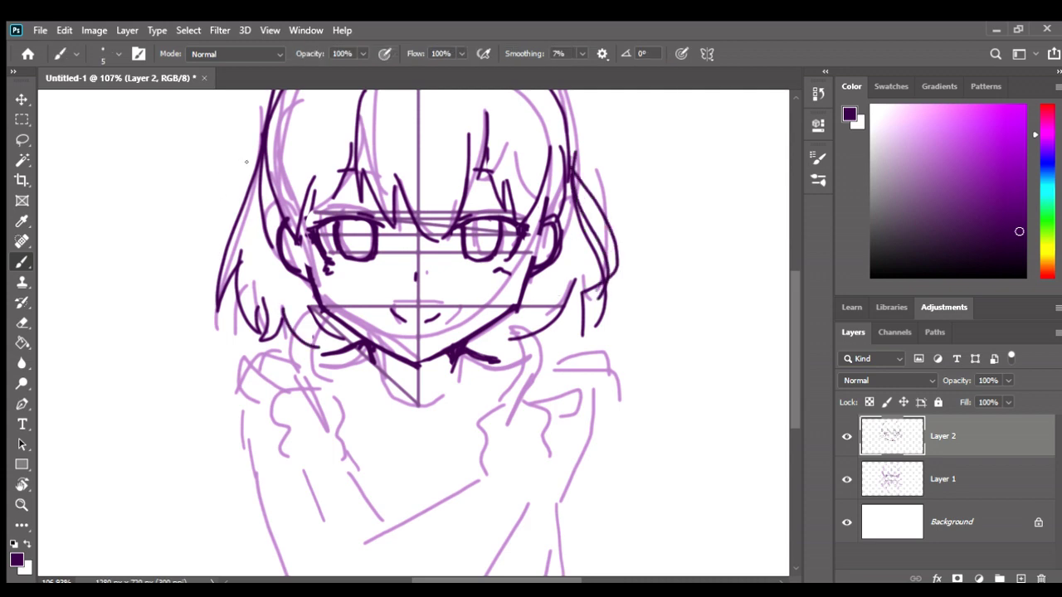
pyautogui.moveTo(256, 164); pyautogui.dragTo(199, 264)
pyautogui.hotkey('ctrl', 'z')
pyautogui.moveTo(255, 163); pyautogui.dragTo(212, 273)
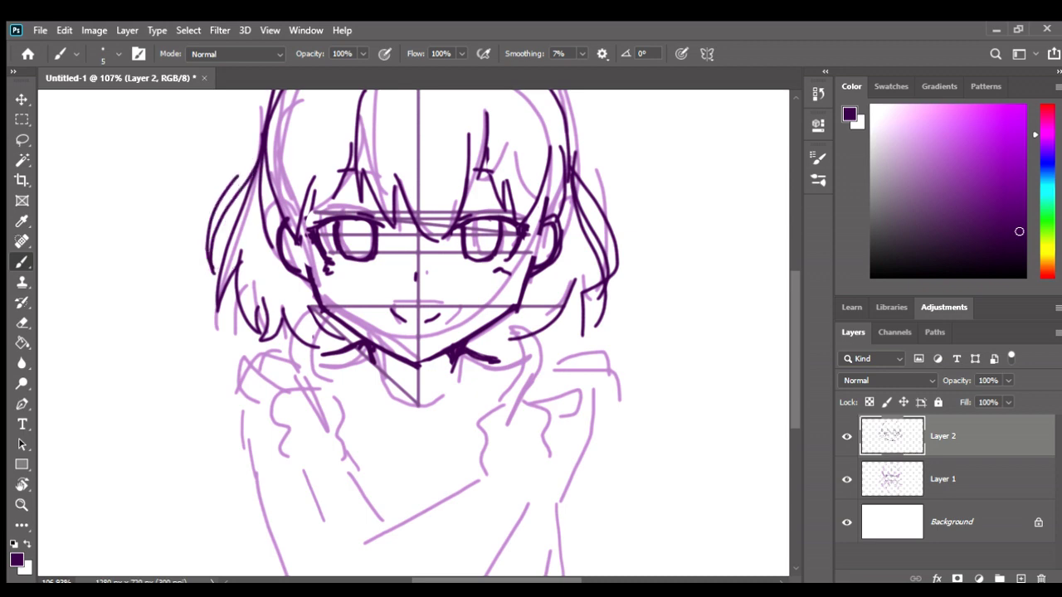
# - Add hair strands at the top of the head, then bring the torso into view
pyautogui.scroll(3, 373, 287)
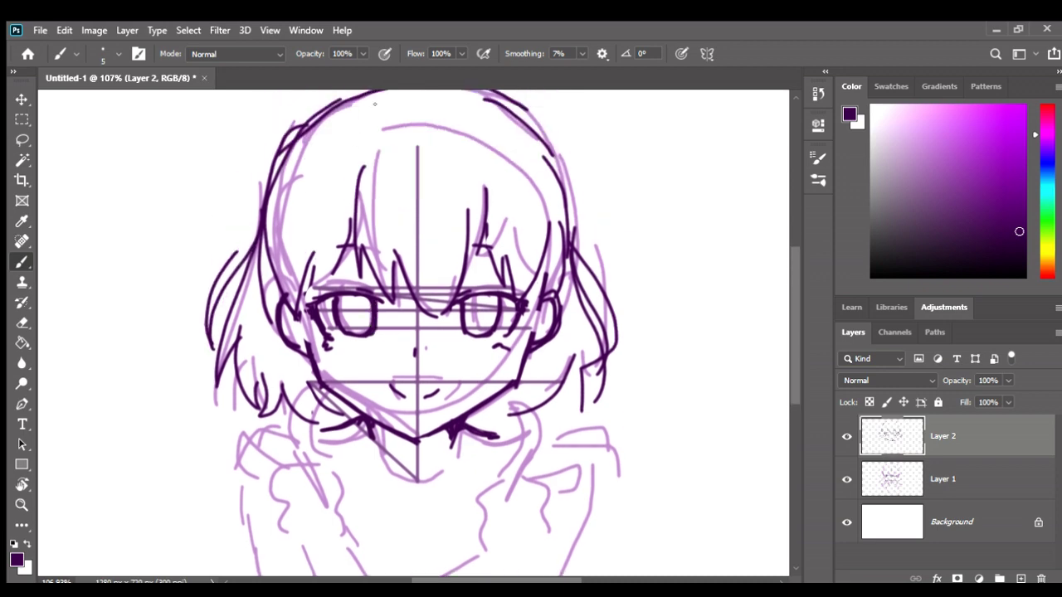
pyautogui.moveTo(380, 108); pyautogui.dragTo(360, 159)
pyautogui.moveTo(454, 123); pyautogui.dragTo(480, 170)
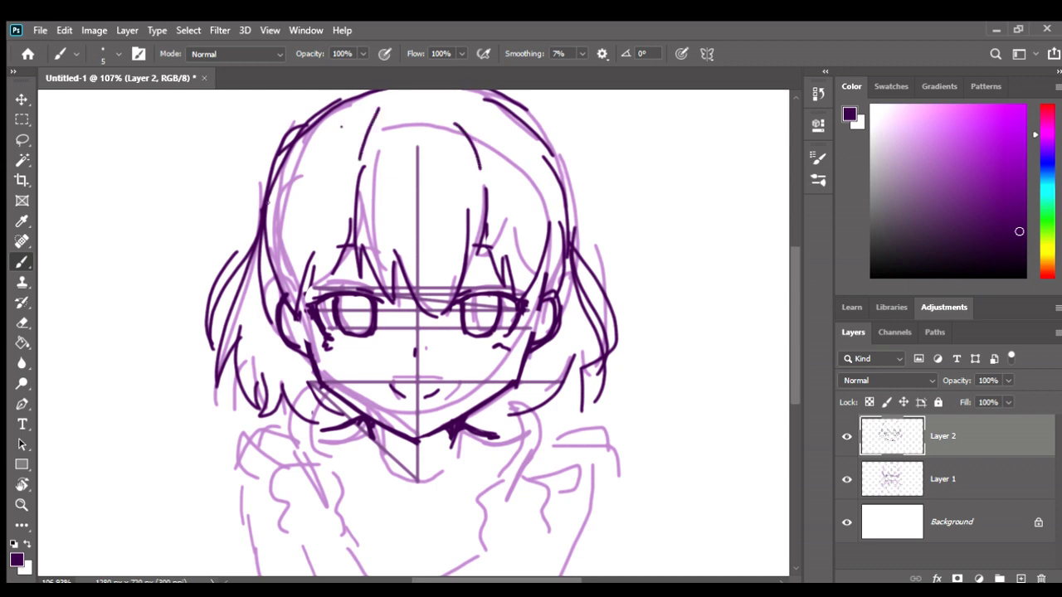
pyautogui.moveTo(393, 359); pyautogui.dragTo(381, 243)
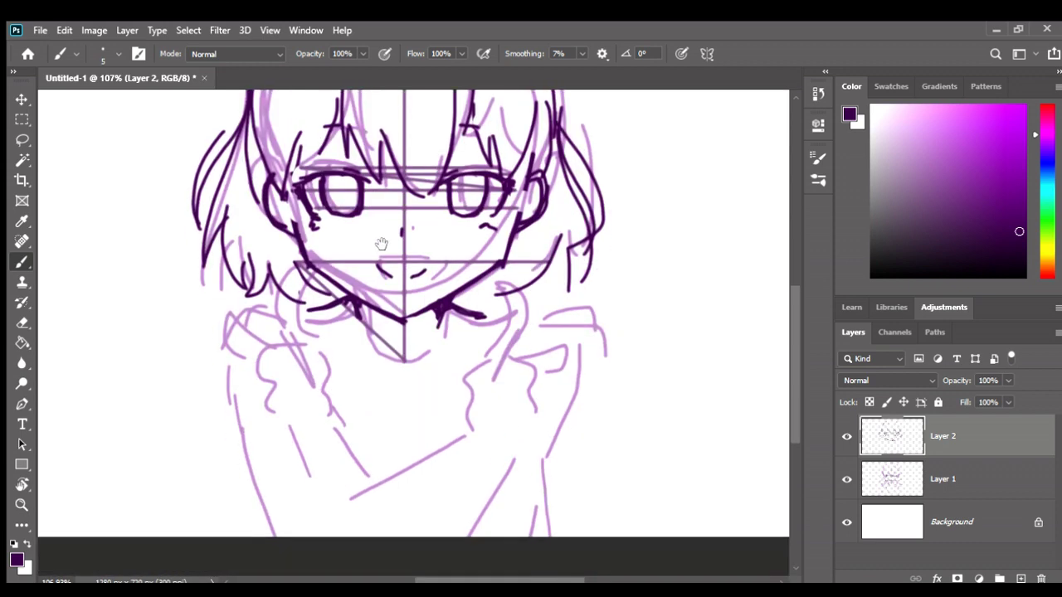
pyautogui.scroll(1, 354, 278)
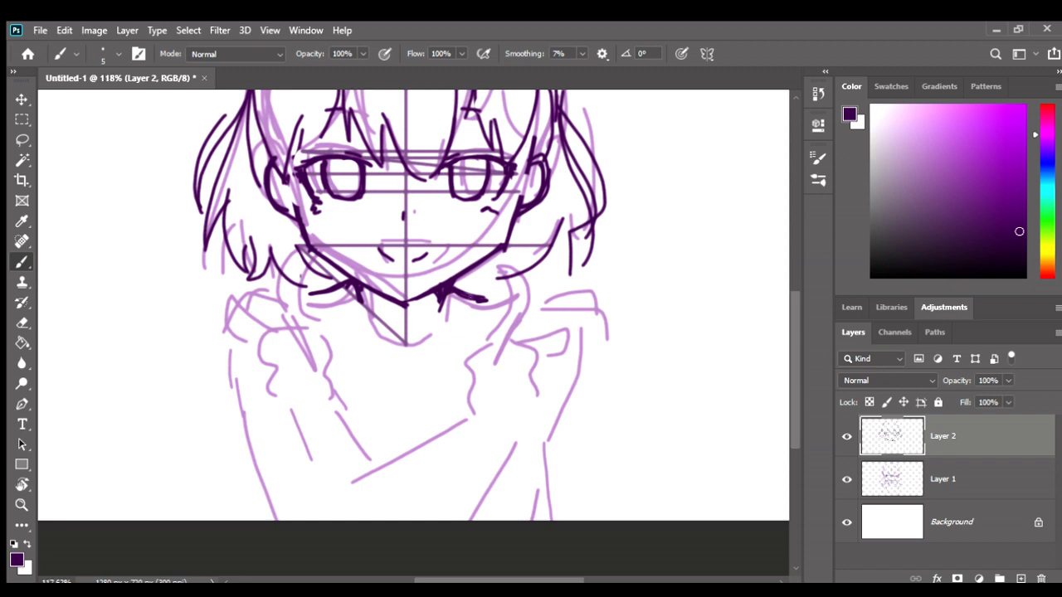
# - Outline the raised right thumb with its hooked tip and the curled fingers
pyautogui.moveTo(509, 348)
pyautogui.mouseDown()
pyautogui.moveTo(526, 281)
pyautogui.moveTo(508, 343)
pyautogui.mouseUp()
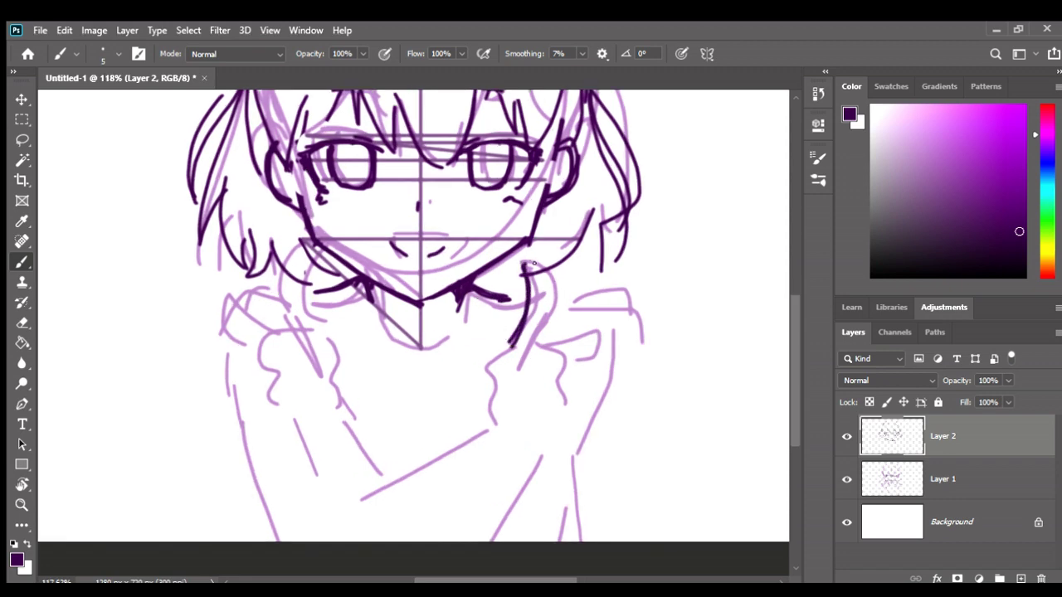
pyautogui.moveTo(525, 266)
pyautogui.mouseDown()
pyautogui.moveTo(532, 343)
pyautogui.moveTo(554, 280)
pyautogui.mouseUp()
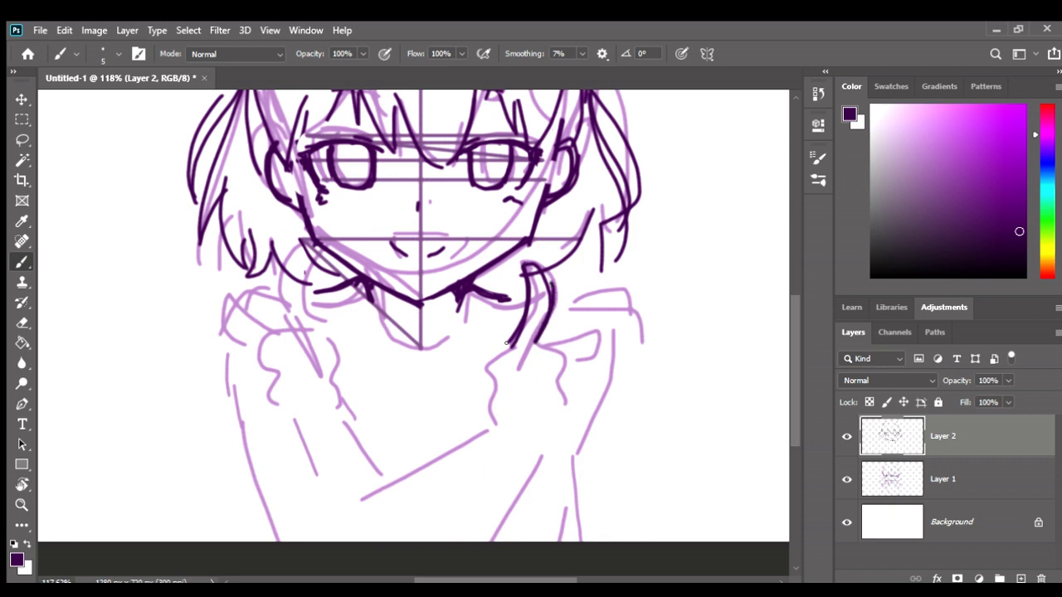
pyautogui.moveTo(508, 343)
pyautogui.mouseDown()
pyautogui.moveTo(494, 373)
pyautogui.moveTo(496, 419)
pyautogui.mouseUp()
pyautogui.moveTo(526, 347)
pyautogui.mouseDown()
pyautogui.moveTo(554, 348)
pyautogui.moveTo(567, 370)
pyautogui.moveTo(549, 375)
pyautogui.moveTo(569, 385)
pyautogui.moveTo(569, 405)
pyautogui.moveTo(531, 420)
pyautogui.mouseUp()
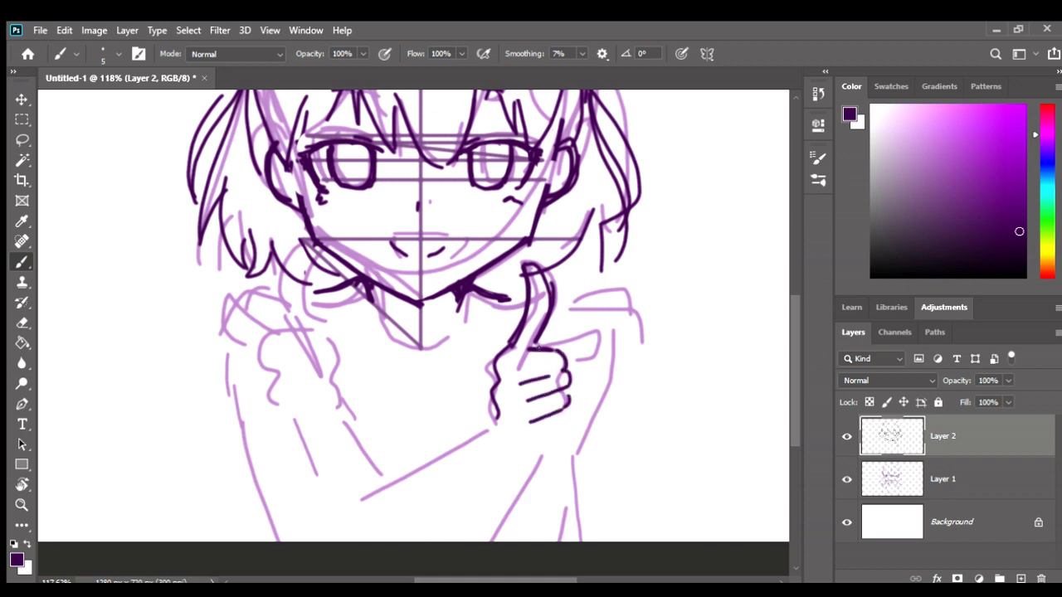
pyautogui.moveTo(540, 344)
pyautogui.mouseDown()
pyautogui.moveTo(590, 326)
pyautogui.moveTo(603, 342)
pyautogui.moveTo(580, 357)
pyautogui.mouseUp()
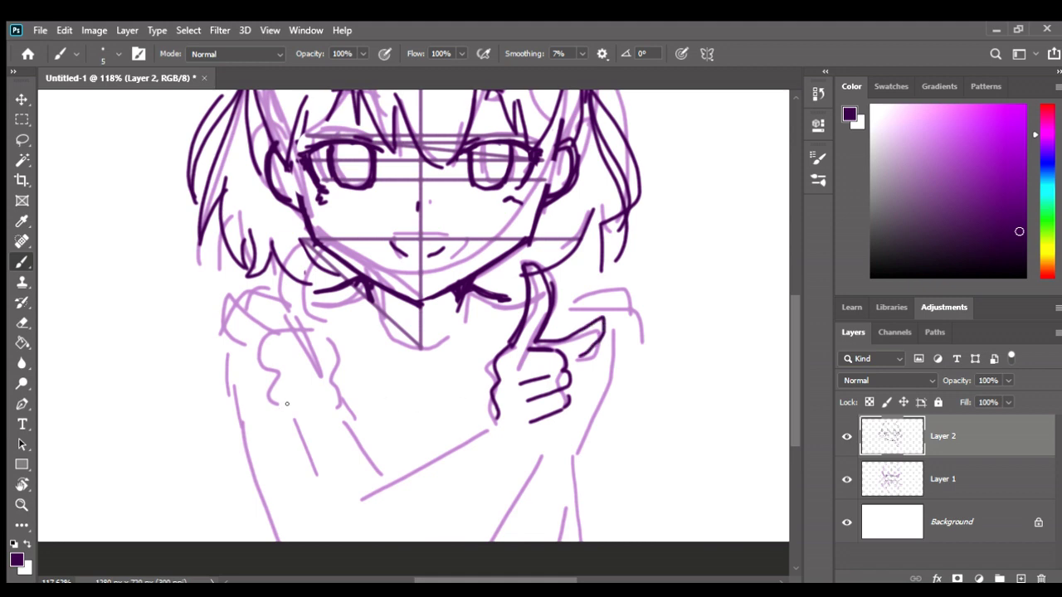
pyautogui.scroll(-3, 287, 403)
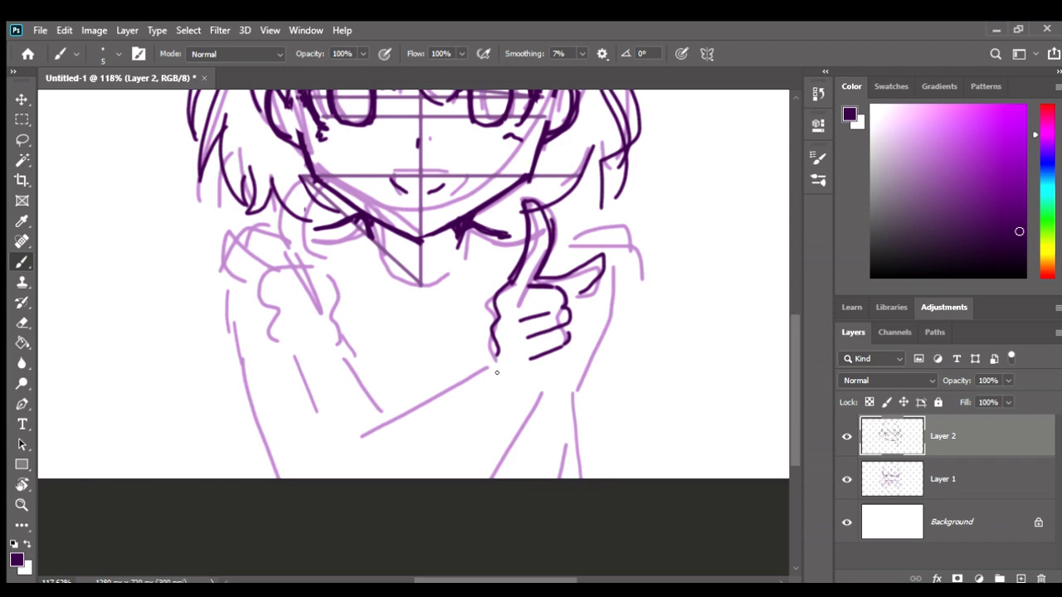
# - Ink the right and lower edges of the fist, undoing the stroke under it
pyautogui.moveTo(495, 358); pyautogui.dragTo(502, 383)
pyautogui.moveTo(566, 335); pyautogui.dragTo(568, 366)
pyautogui.moveTo(563, 358); pyautogui.dragTo(557, 370)
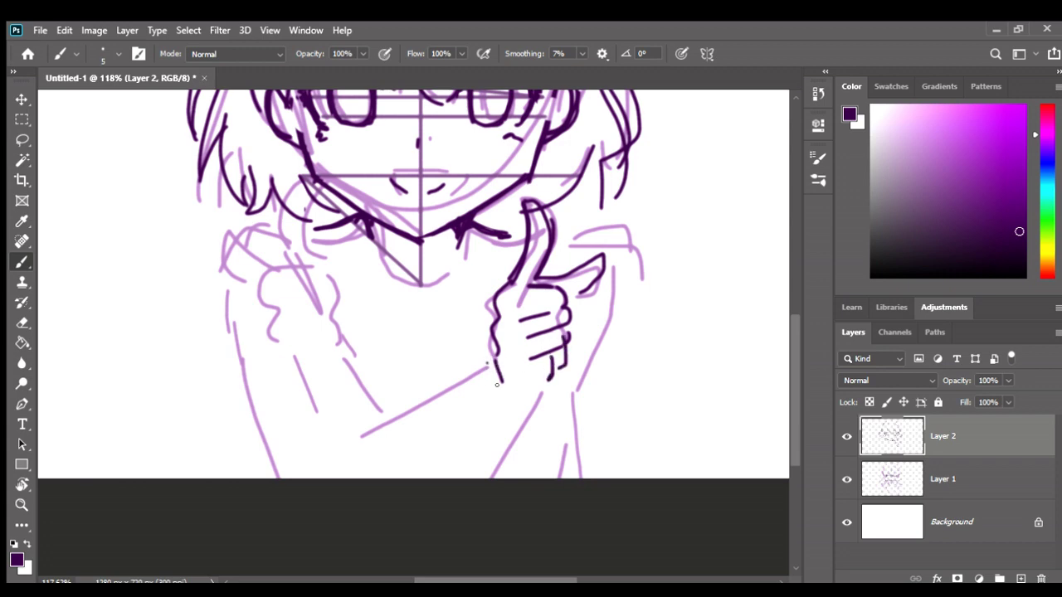
pyautogui.moveTo(487, 363)
pyautogui.mouseDown()
pyautogui.moveTo(541, 410)
pyautogui.moveTo(587, 395)
pyautogui.mouseUp()
pyautogui.hotkey('ctrl', 'z')
# - Ink the forearm lines running down-left from the fist to the canvas bottom
pyautogui.moveTo(488, 361); pyautogui.dragTo(373, 435)
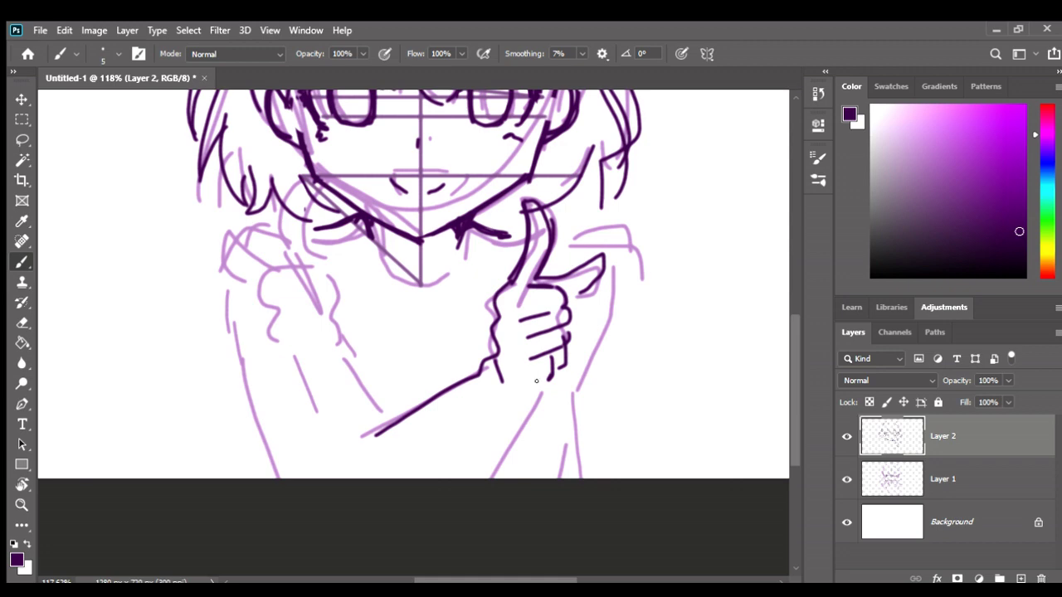
pyautogui.moveTo(536, 381); pyautogui.dragTo(430, 478)
pyautogui.hotkey('ctrl', 'z')
pyautogui.moveTo(544, 384); pyautogui.dragTo(446, 479)
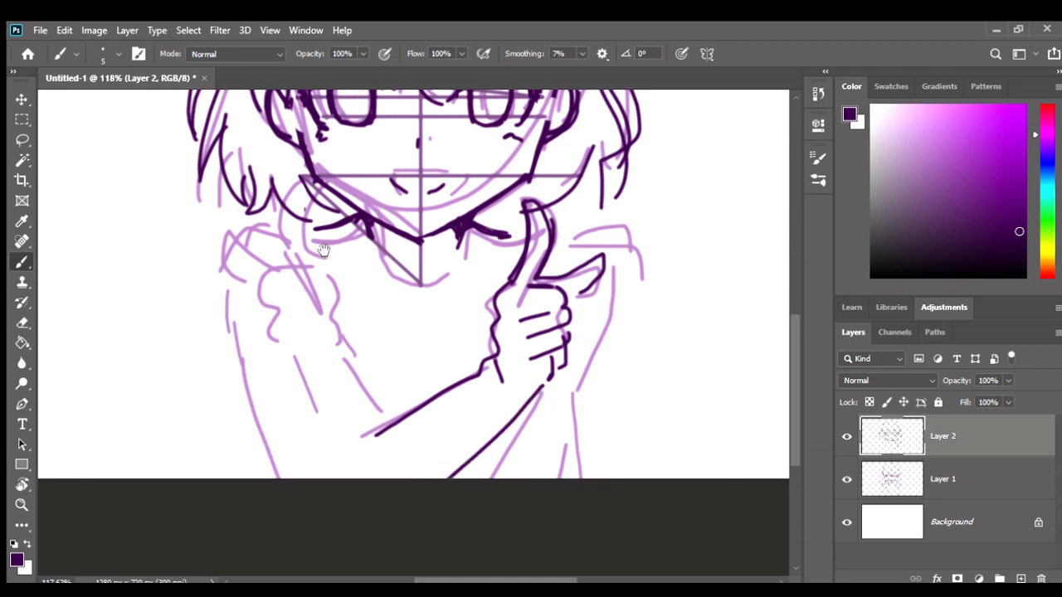
# - Try inking the outer edge of the left thumb, then undo it
pyautogui.scroll(4, 331, 307)
pyautogui.moveTo(340, 324)
pyautogui.mouseDown()
pyautogui.moveTo(335, 247)
pyautogui.moveTo(341, 335)
pyautogui.mouseUp()
pyautogui.hotkey('ctrl', 'z')
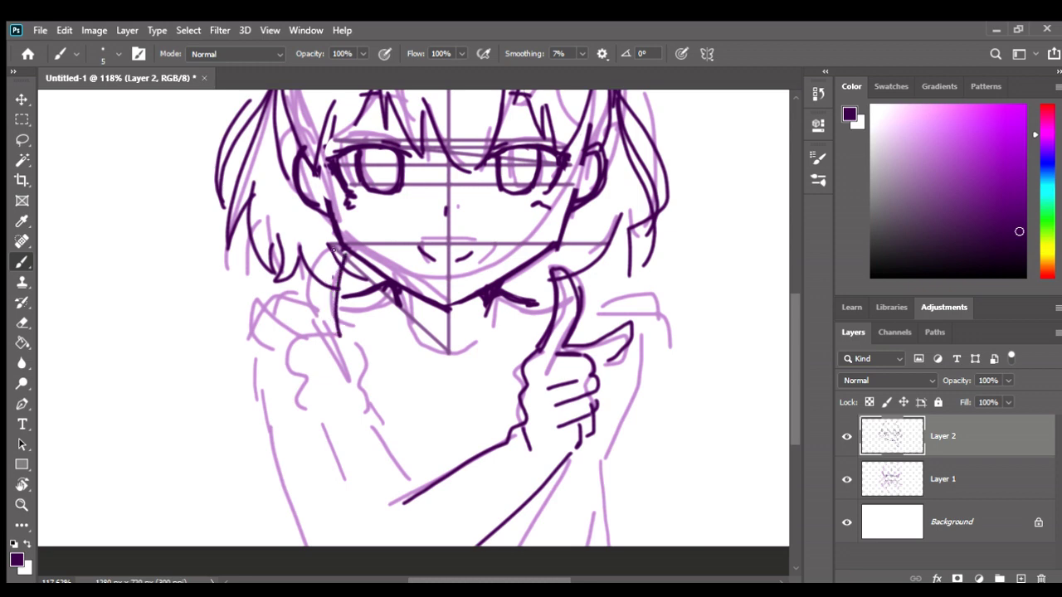
# - Ink the left thumb's edges, a lower finger and the left hand's outer curve
pyautogui.moveTo(341, 250)
pyautogui.mouseDown()
pyautogui.moveTo(319, 284)
pyautogui.moveTo(320, 336)
pyautogui.moveTo(314, 270)
pyautogui.moveTo(340, 256)
pyautogui.mouseUp()
pyautogui.moveTo(352, 346)
pyautogui.mouseDown()
pyautogui.moveTo(360, 412)
pyautogui.moveTo(295, 340)
pyautogui.moveTo(287, 367)
pyautogui.moveTo(344, 372)
pyautogui.moveTo(281, 378)
pyautogui.moveTo(328, 391)
pyautogui.moveTo(293, 405)
pyautogui.moveTo(344, 416)
pyautogui.moveTo(322, 441)
pyautogui.mouseUp()
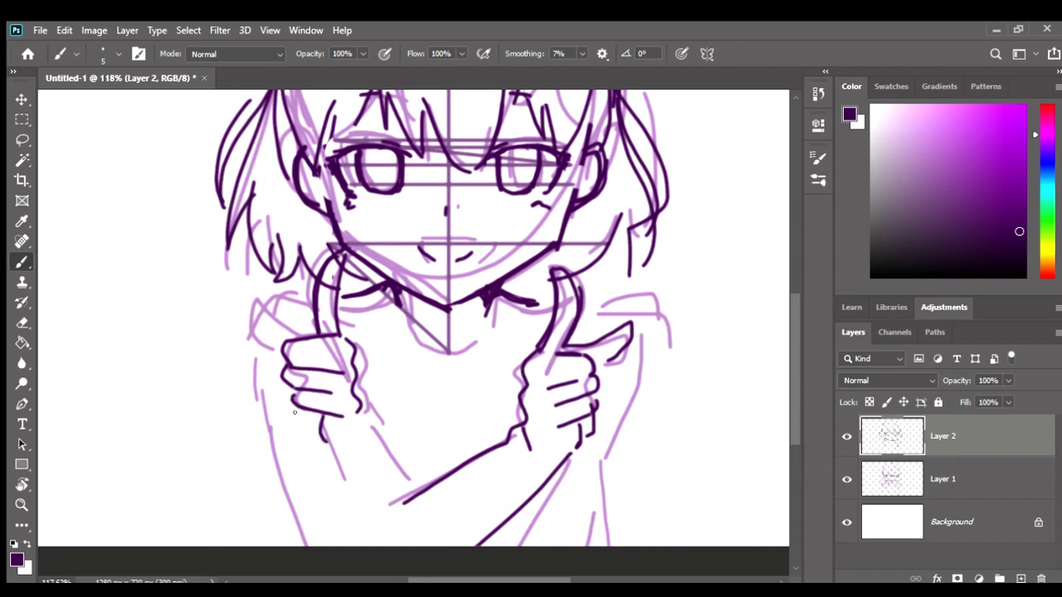
pyautogui.moveTo(290, 397); pyautogui.dragTo(319, 426)
pyautogui.moveTo(267, 285)
pyautogui.mouseDown()
pyautogui.moveTo(257, 295)
pyautogui.moveTo(280, 330)
pyautogui.mouseUp()
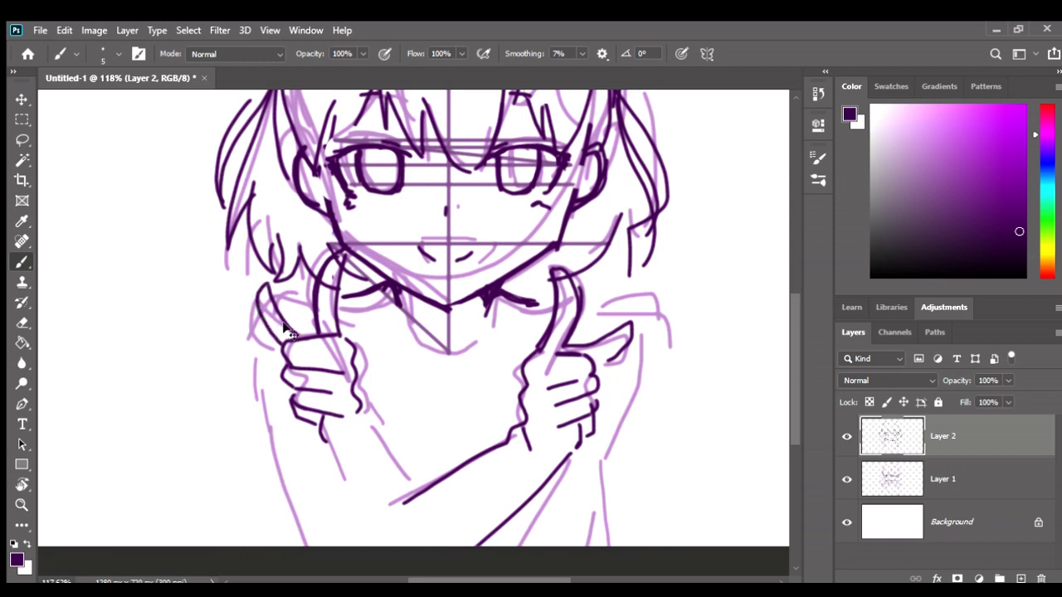
pyautogui.hotkey('ctrl', 'z')
# - Erase part of the lower finger and redraw the left hand's finger line and bottom
pyautogui.press('e')
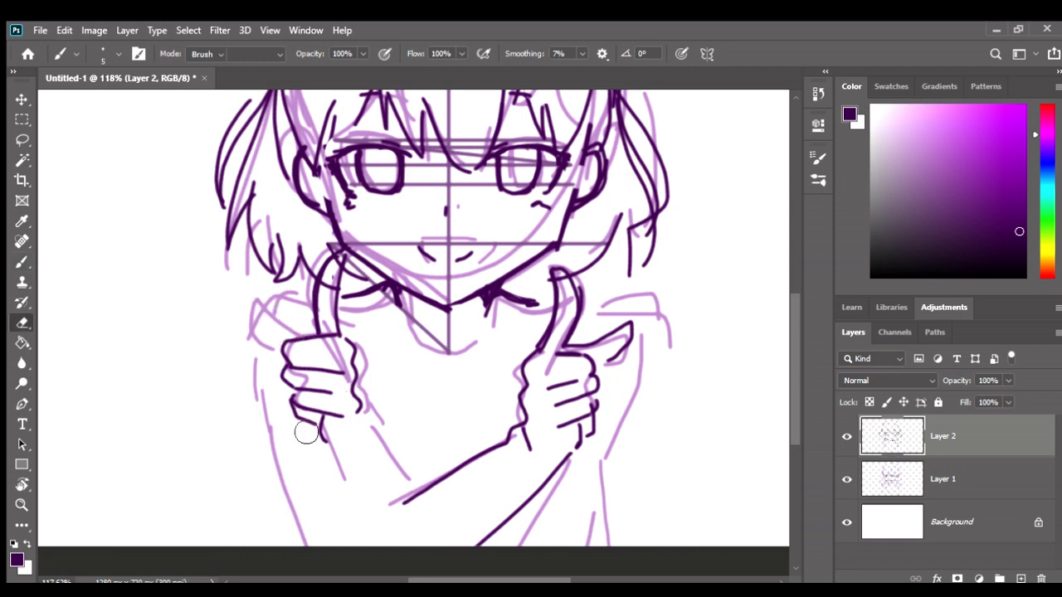
pyautogui.moveTo(292, 404); pyautogui.dragTo(337, 440)
pyautogui.press('b')
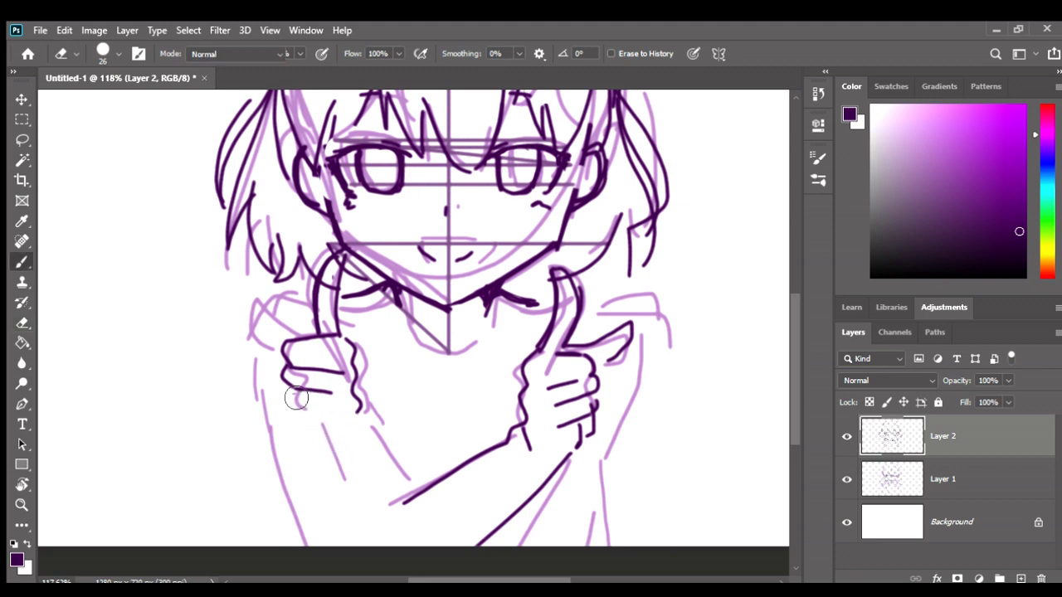
pyautogui.press('b')
pyautogui.moveTo(287, 392)
pyautogui.mouseDown()
pyautogui.moveTo(296, 413)
pyautogui.moveTo(328, 420)
pyautogui.moveTo(330, 448)
pyautogui.mouseUp()
pyautogui.moveTo(291, 416)
pyautogui.mouseDown()
pyautogui.moveTo(322, 437)
pyautogui.moveTo(282, 431)
pyautogui.moveTo(266, 370)
pyautogui.moveTo(279, 362)
pyautogui.mouseUp()
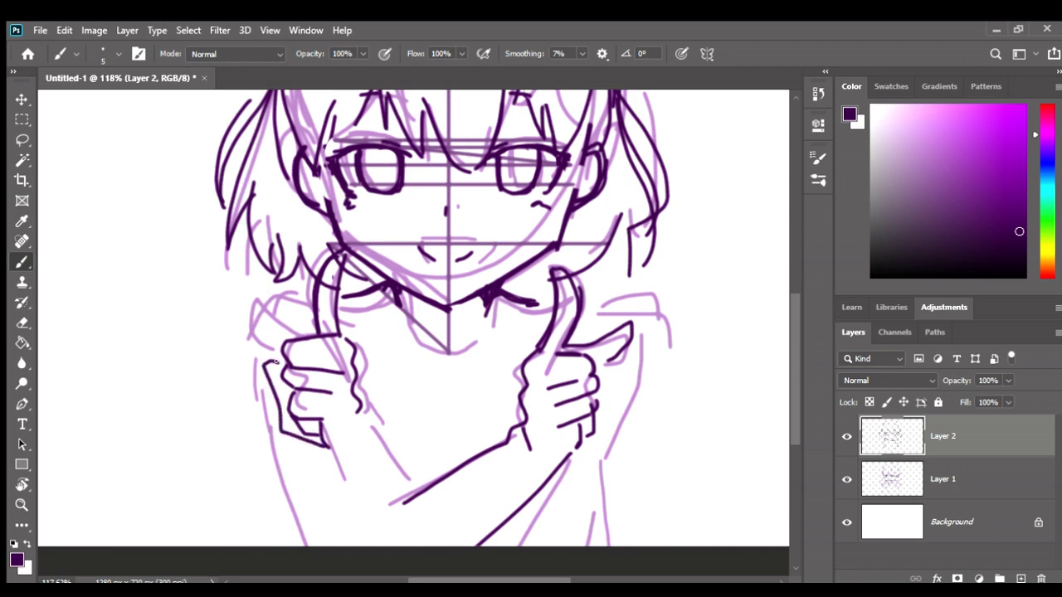
pyautogui.hotkey('ctrl', 'z')
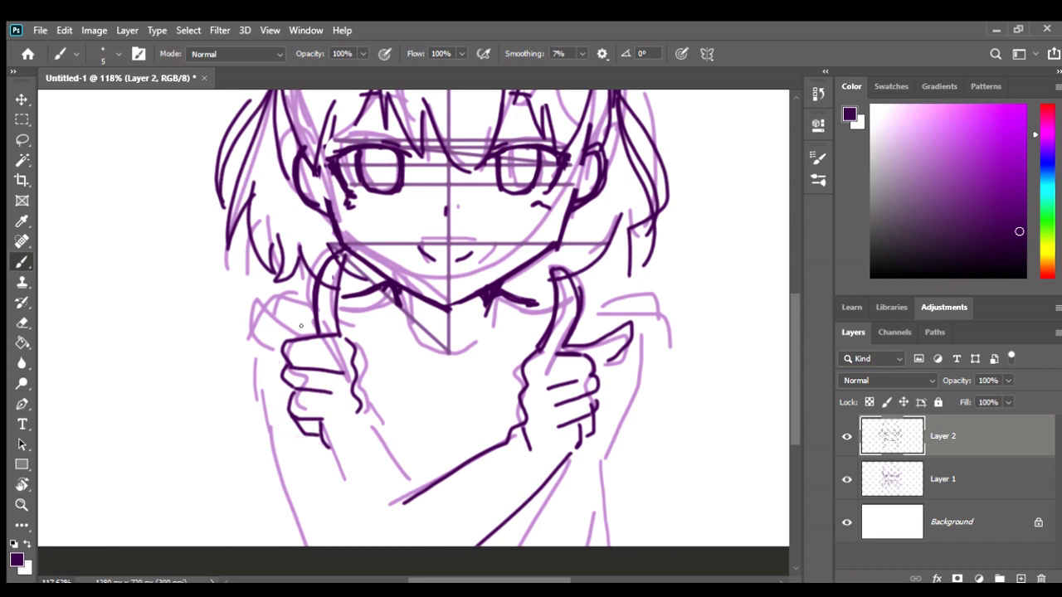
# - Ink the left hand's top-left outline, its right edge and the arm line below it
pyautogui.moveTo(303, 337)
pyautogui.mouseDown()
pyautogui.moveTo(279, 308)
pyautogui.moveTo(274, 350)
pyautogui.mouseUp()
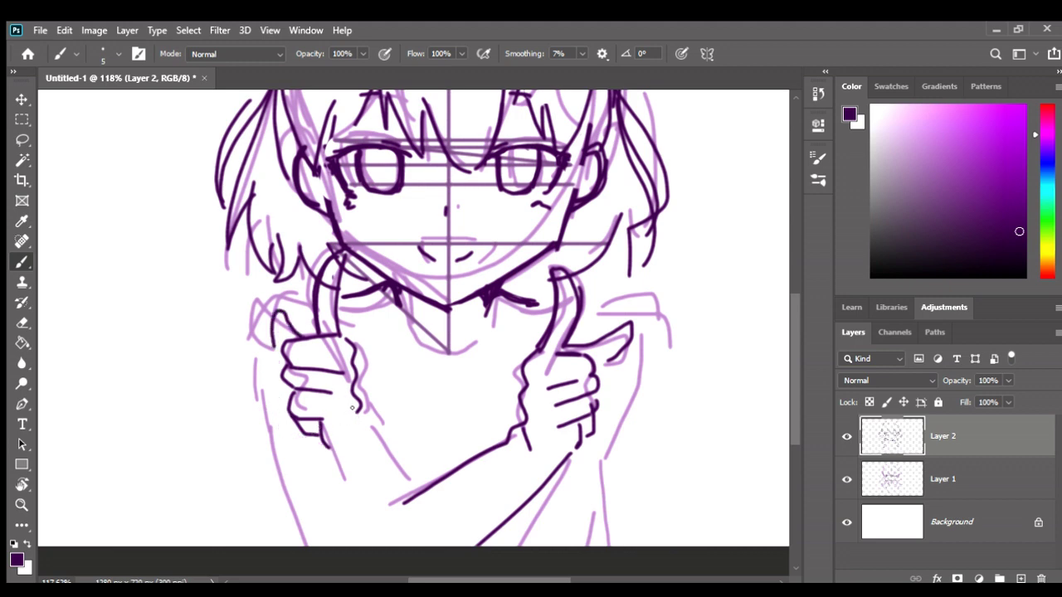
pyautogui.moveTo(359, 410)
pyautogui.mouseDown()
pyautogui.moveTo(372, 434)
pyautogui.moveTo(434, 480)
pyautogui.mouseUp()
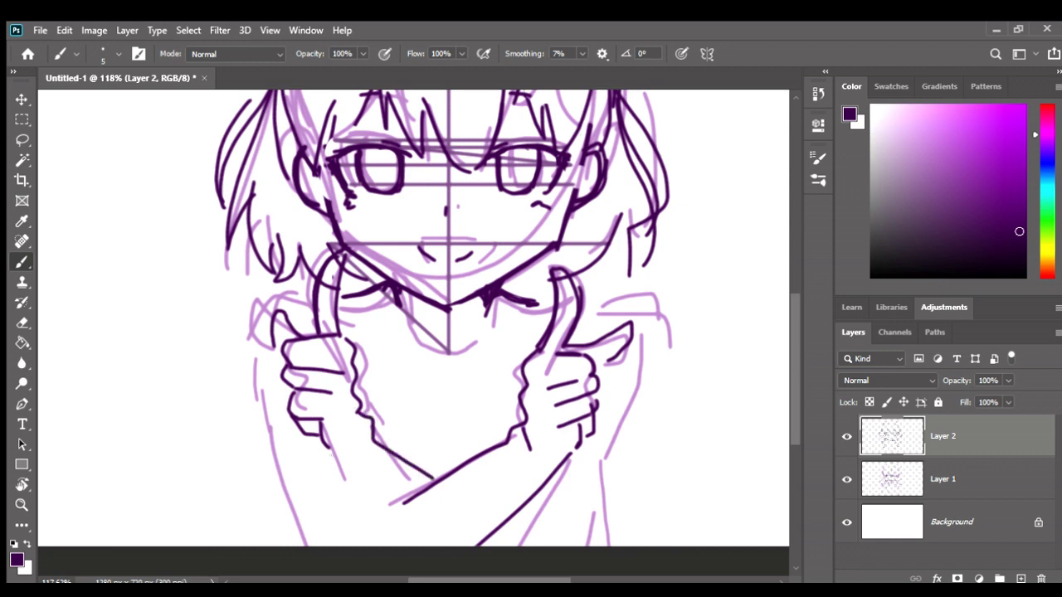
pyautogui.moveTo(323, 451); pyautogui.dragTo(374, 499)
pyautogui.moveTo(395, 341); pyautogui.dragTo(368, 291)
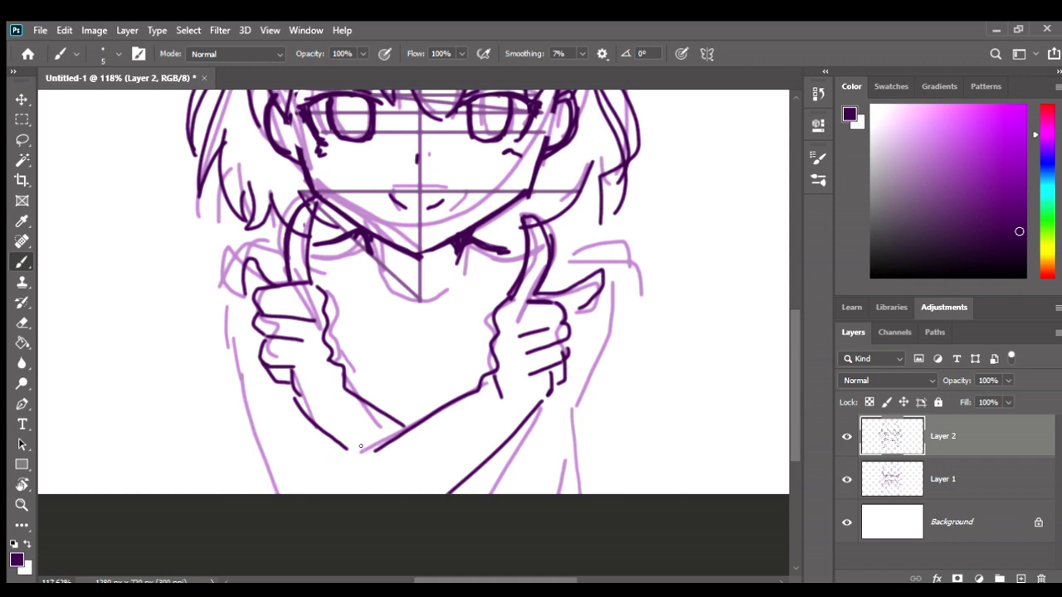
# - Ink the crossed forearm lines and the left sleeve down to the canvas bottom
pyautogui.moveTo(343, 452)
pyautogui.mouseDown()
pyautogui.moveTo(371, 433)
pyautogui.moveTo(380, 493)
pyautogui.mouseUp()
pyautogui.moveTo(342, 448); pyautogui.dragTo(291, 493)
pyautogui.moveTo(237, 247)
pyautogui.mouseDown()
pyautogui.moveTo(259, 288)
pyautogui.moveTo(234, 333)
pyautogui.moveTo(230, 392)
pyautogui.moveTo(265, 422)
pyautogui.mouseUp()
pyautogui.moveTo(238, 386)
pyautogui.mouseDown()
pyautogui.moveTo(213, 435)
pyautogui.moveTo(244, 446)
pyautogui.moveTo(260, 434)
pyautogui.moveTo(224, 367)
pyautogui.moveTo(210, 394)
pyautogui.moveTo(293, 456)
pyautogui.mouseUp()
pyautogui.press('e')
pyautogui.press('b')
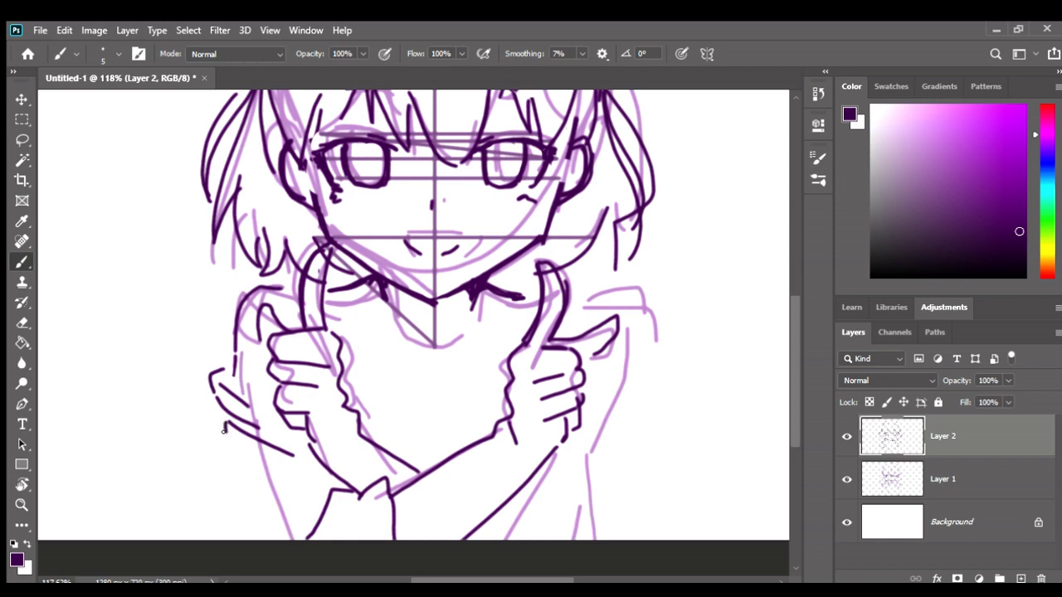
pyautogui.moveTo(224, 428); pyautogui.dragTo(296, 572)
# - Ink the right shoulder lines, its diagonal edge and the lower torso sides
pyautogui.moveTo(565, 287); pyautogui.dragTo(636, 320)
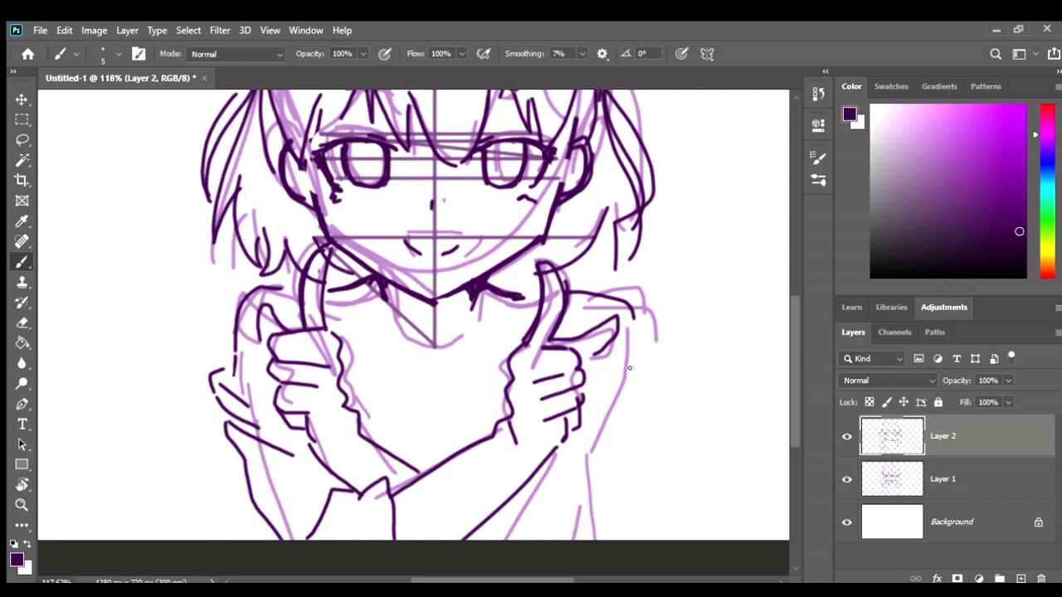
pyautogui.moveTo(635, 370); pyautogui.dragTo(591, 458)
pyautogui.hotkey('ctrl', 'z')
pyautogui.moveTo(633, 329); pyautogui.dragTo(629, 358)
pyautogui.moveTo(596, 390)
pyautogui.mouseDown()
pyautogui.moveTo(635, 357)
pyautogui.moveTo(586, 435)
pyautogui.mouseUp()
pyautogui.moveTo(636, 392)
pyautogui.mouseDown()
pyautogui.moveTo(591, 441)
pyautogui.moveTo(590, 511)
pyautogui.mouseUp()
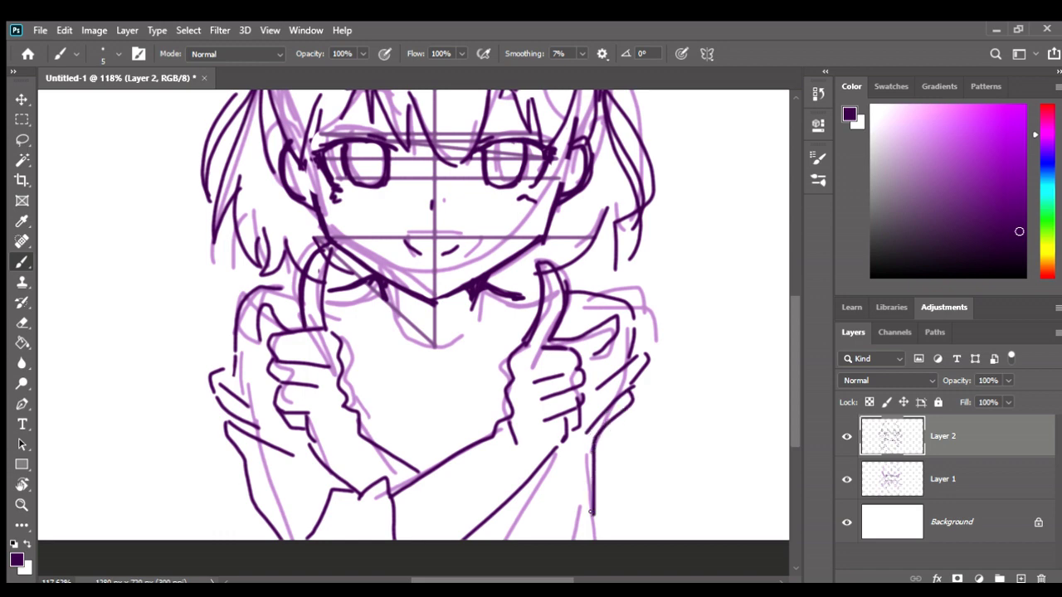
pyautogui.moveTo(519, 488); pyautogui.dragTo(522, 539)
pyautogui.moveTo(596, 496); pyautogui.dragTo(581, 539)
# - Ink both sides of the collar and a bow beneath it
pyautogui.moveTo(384, 299)
pyautogui.mouseDown()
pyautogui.moveTo(415, 329)
pyautogui.moveTo(397, 378)
pyautogui.mouseUp()
pyautogui.moveTo(331, 292); pyautogui.dragTo(399, 382)
pyautogui.moveTo(433, 329)
pyautogui.mouseDown()
pyautogui.moveTo(446, 370)
pyautogui.moveTo(495, 279)
pyautogui.mouseUp()
pyautogui.moveTo(448, 379)
pyautogui.mouseDown()
pyautogui.moveTo(503, 338)
pyautogui.moveTo(526, 293)
pyautogui.moveTo(387, 368)
pyautogui.moveTo(412, 382)
pyautogui.moveTo(419, 406)
pyautogui.moveTo(452, 367)
pyautogui.moveTo(448, 409)
pyautogui.mouseUp()
pyautogui.moveTo(420, 406)
pyautogui.mouseDown()
pyautogui.moveTo(406, 432)
pyautogui.moveTo(435, 407)
pyautogui.moveTo(447, 423)
pyautogui.mouseUp()
pyautogui.keyDown('alt'); pyautogui.scroll(-1, 515, 287); pyautogui.keyUp('alt')
pyautogui.scroll(3, 515, 287)
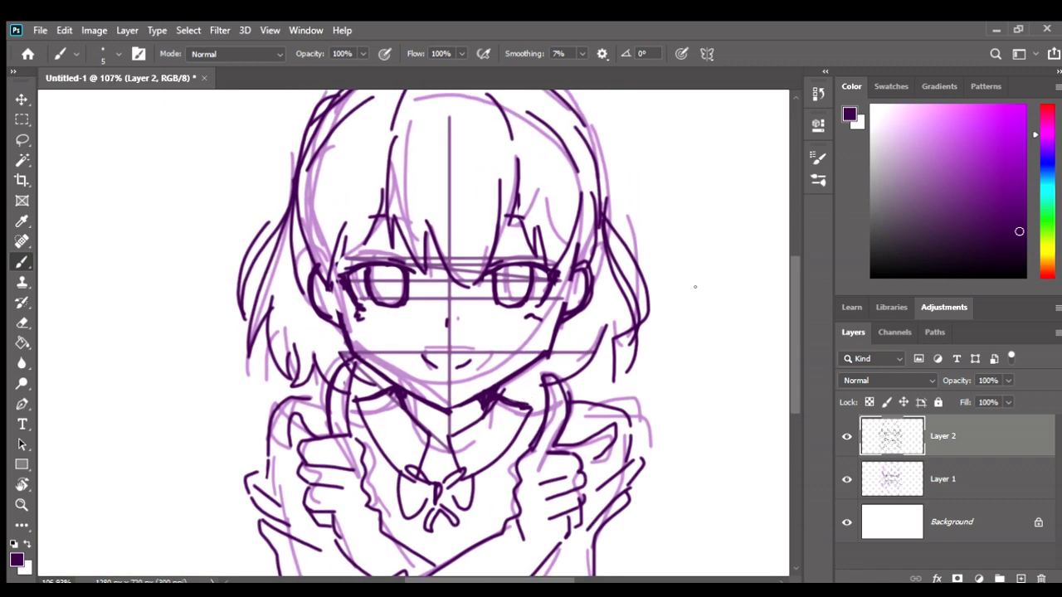
# - Hide the Layer 1 sketch and recentre the zoomed-out line art
pyautogui.click(847, 479)
pyautogui.moveTo(546, 412); pyautogui.dragTo(534, 362)
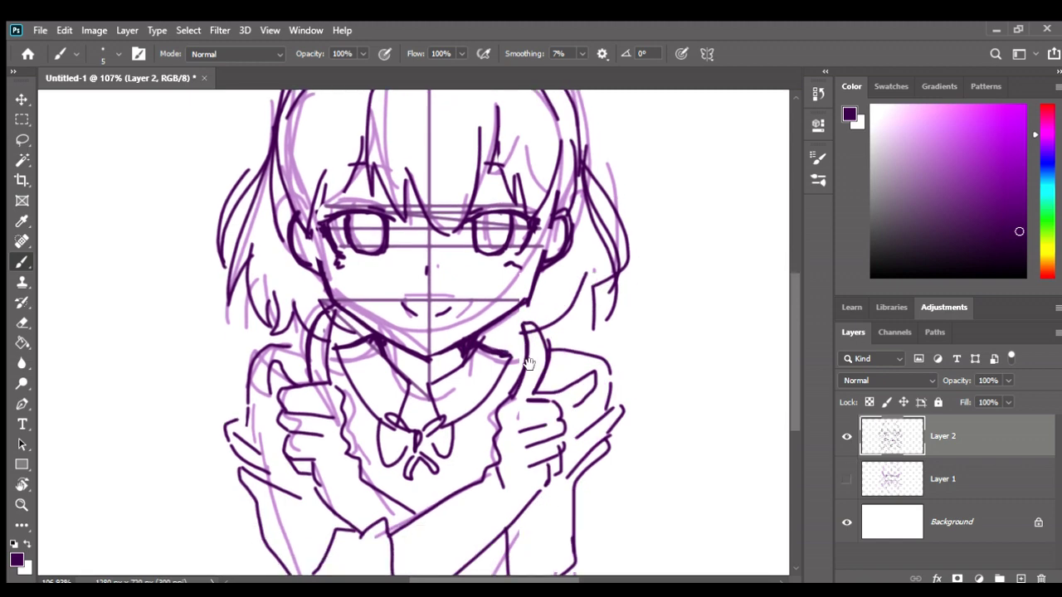
pyautogui.keyDown('alt'); pyautogui.scroll(-3, 538, 356); pyautogui.keyUp('alt')
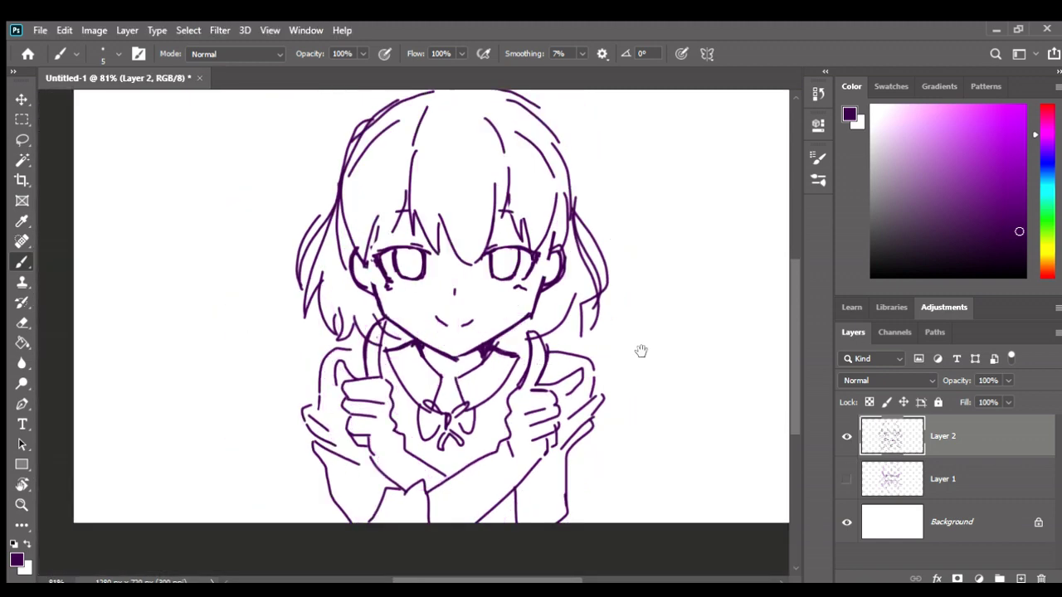
pyautogui.moveTo(639, 351); pyautogui.dragTo(620, 330)
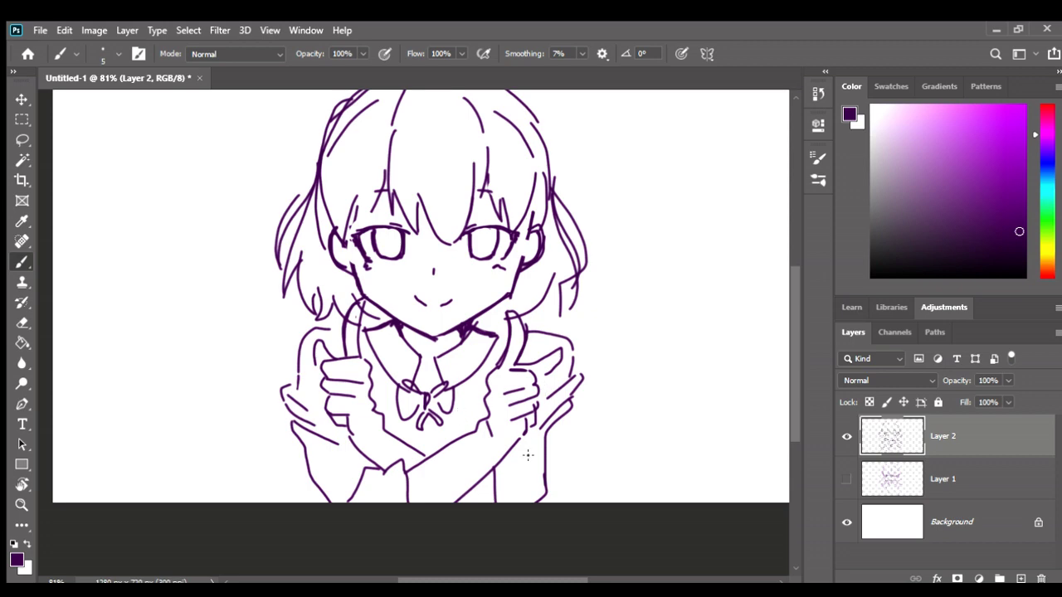
# - Ink a right sleeve line, reposition the view, and sample white as the painting colour
pyautogui.moveTo(555, 445); pyautogui.dragTo(561, 501)
pyautogui.moveTo(427, 312); pyautogui.dragTo(437, 358)
pyautogui.moveTo(466, 221)
pyautogui.mouseDown()
pyautogui.moveTo(462, 267)
pyautogui.moveTo(459, 248)
pyautogui.mouseUp()
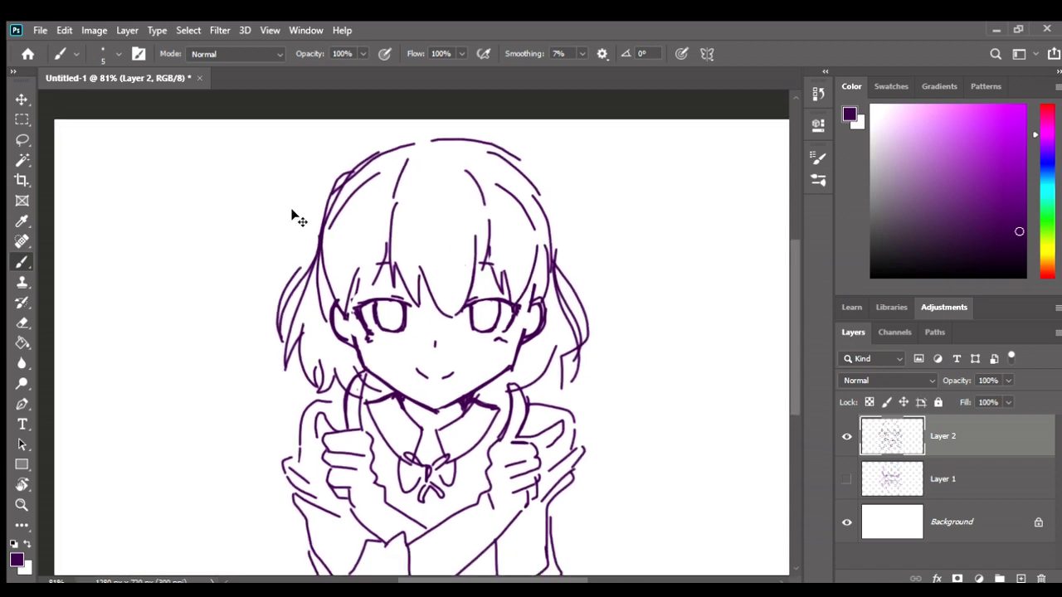
pyautogui.hotkey('ctrl', 'z')
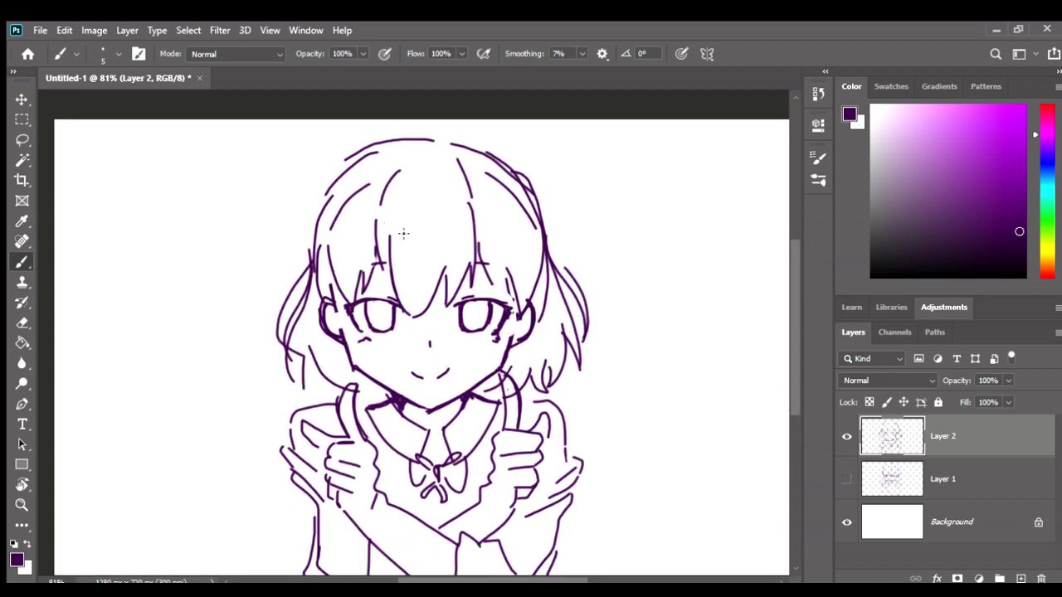
pyautogui.keyDown('alt'); pyautogui.click(395, 226); pyautogui.keyUp('alt')
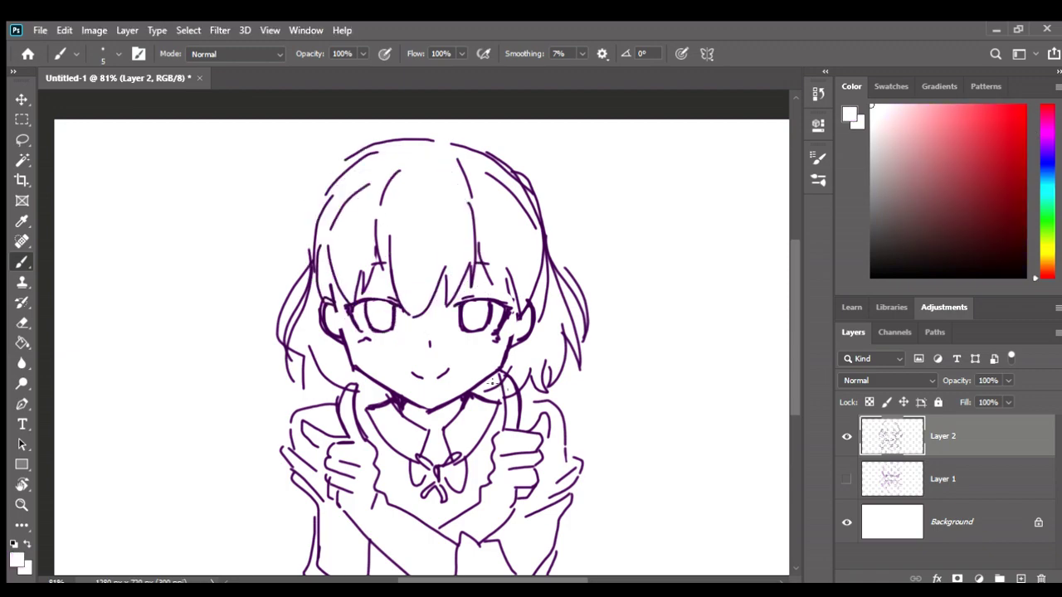